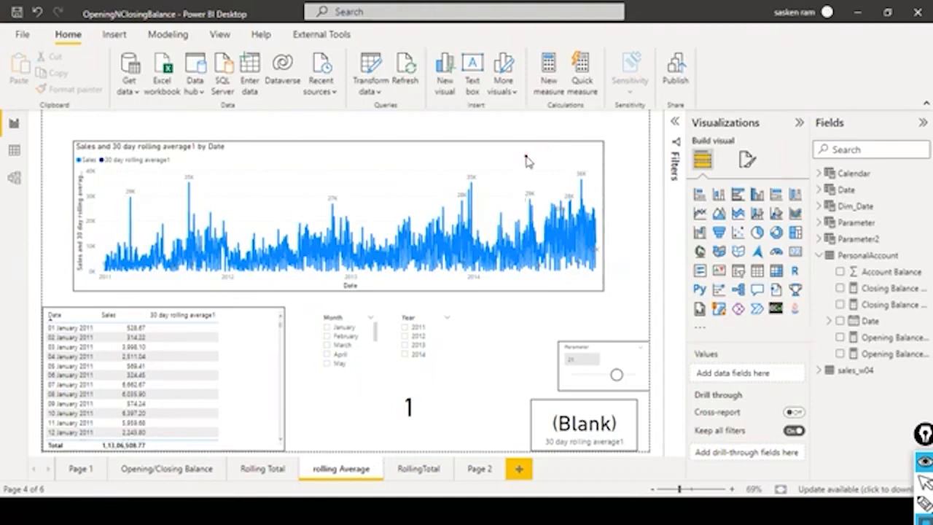
- Select the Sales and 30 day rolling average line chart on the rolling Average page and examine its axis fields
{"action": "key", "text": "ctrl+shift+3"}
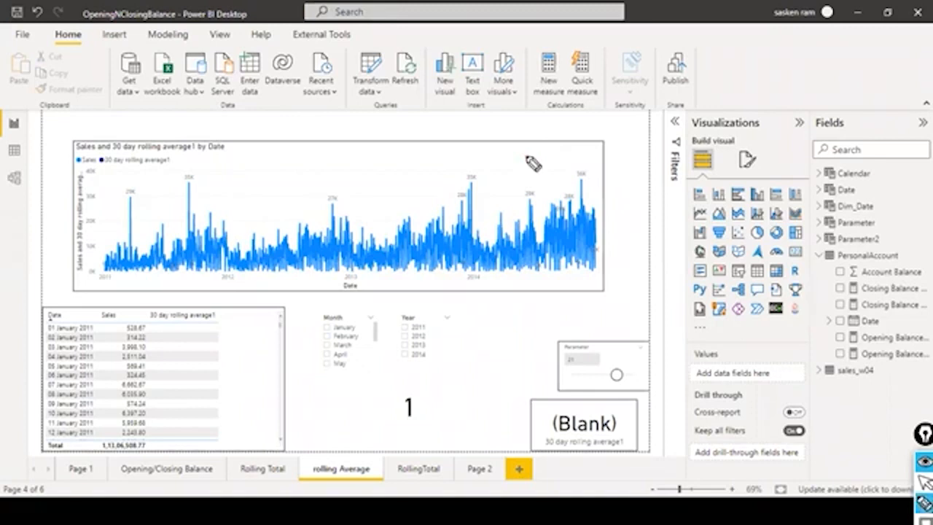
{"action": "key", "text": "ctrl+shift+2"}
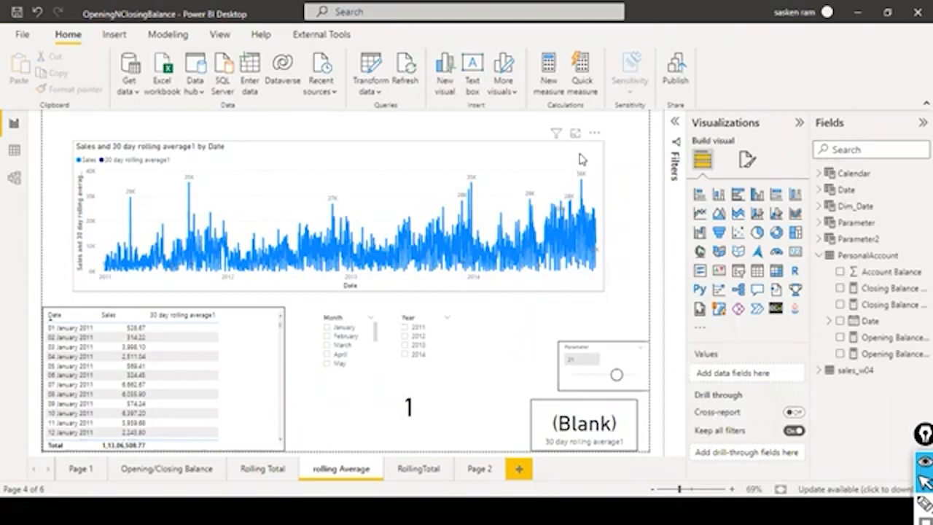
{"action": "left_click", "coordinate": [386, 146]}
{"action": "left_click", "coordinate": [442, 154]}
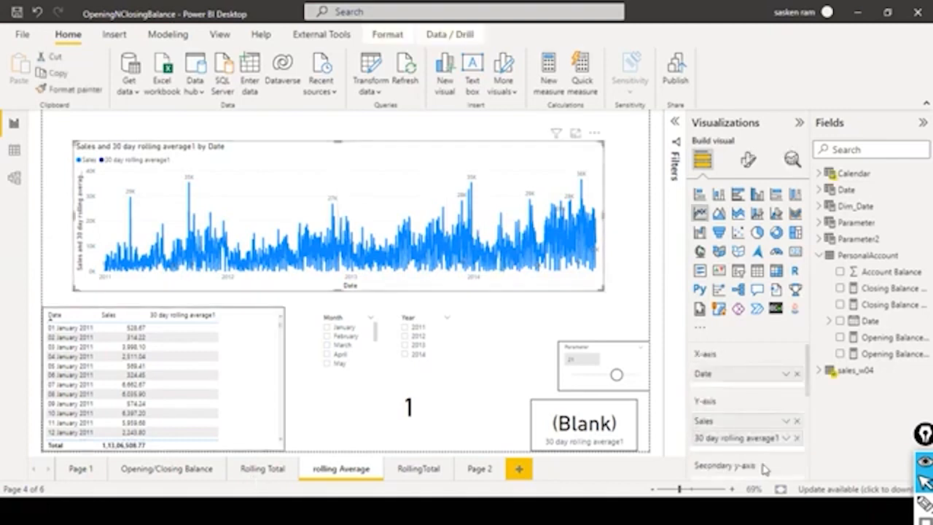
{"action": "mouse_move", "coordinate": [671, 336]}
{"action": "left_mouse_down"}
{"action": "mouse_move", "coordinate": [783, 464]}
{"action": "mouse_move", "coordinate": [813, 467]}
{"action": "left_mouse_up"}
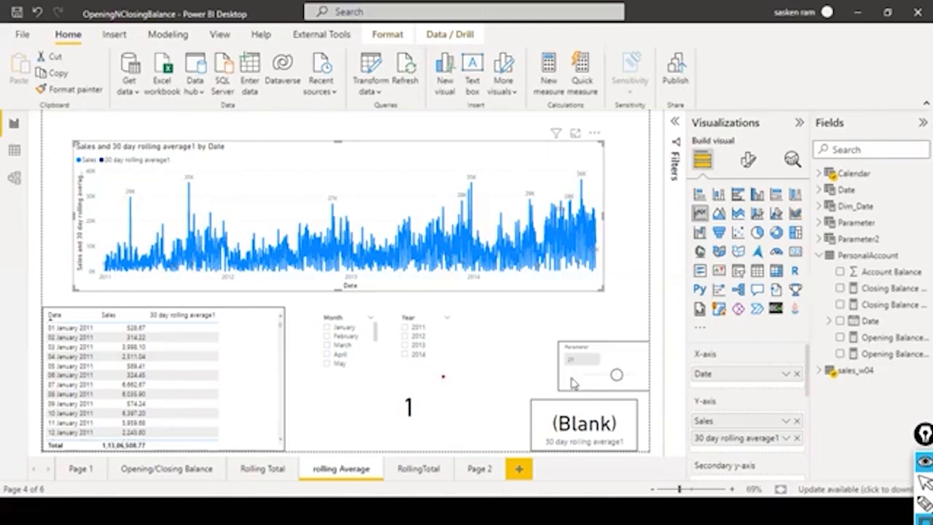
{"action": "left_click", "coordinate": [434, 415]}
{"action": "key", "text": "ctrl+shift+2"}
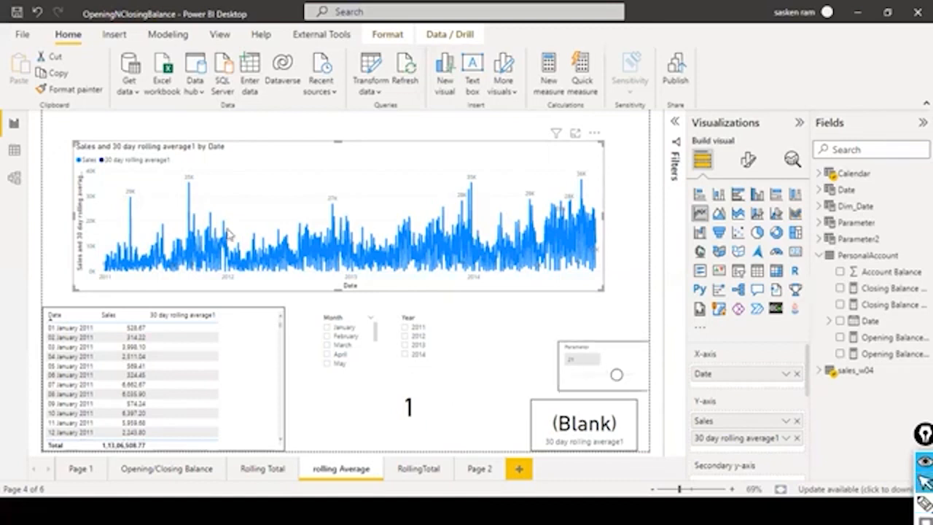
{"action": "left_click", "coordinate": [220, 35]}
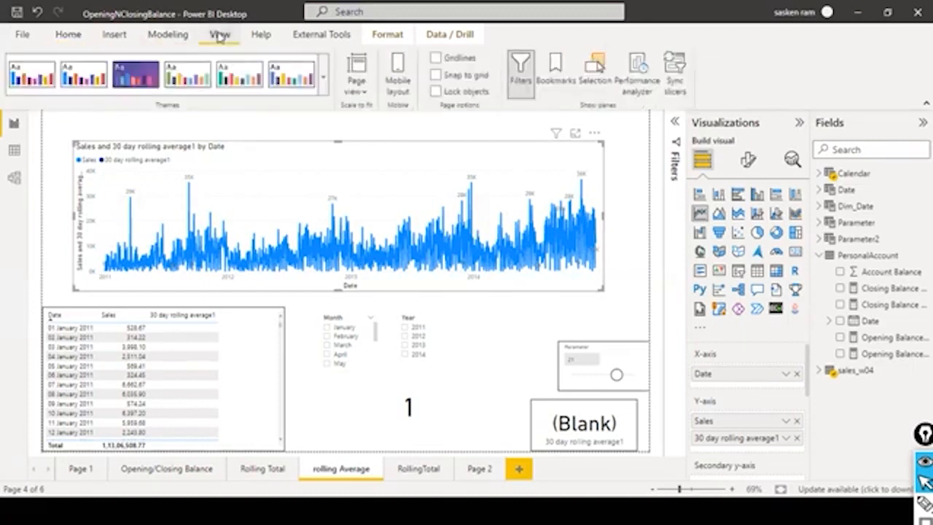
{"action": "left_click", "coordinate": [169, 35]}
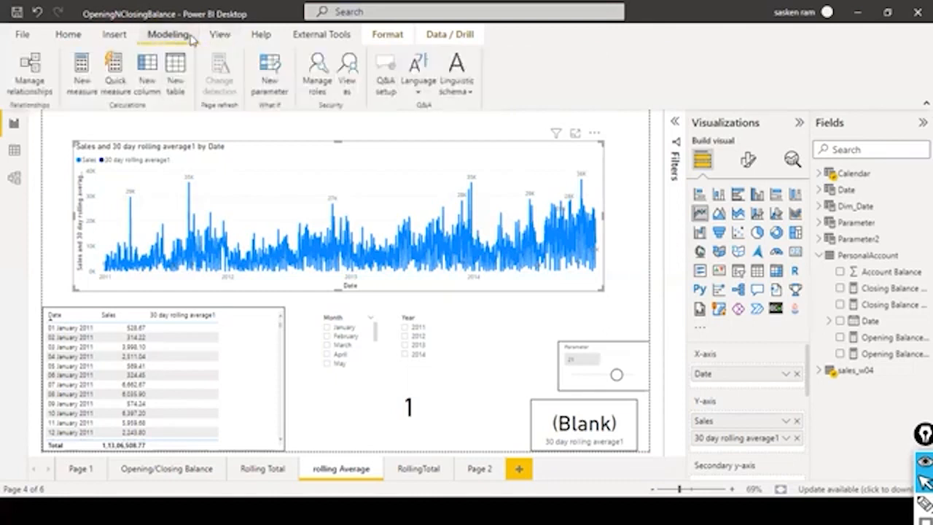
{"action": "left_click", "coordinate": [274, 73]}
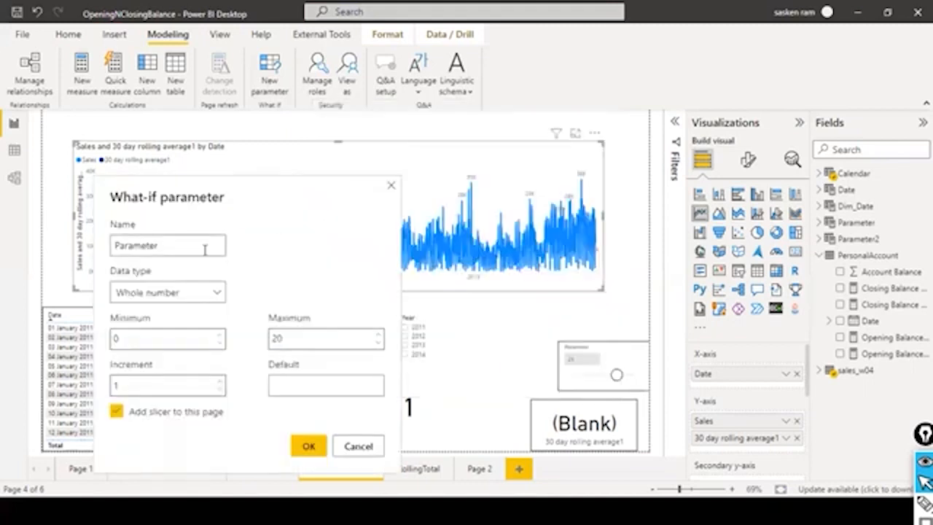
{"action": "left_click", "coordinate": [204, 245]}
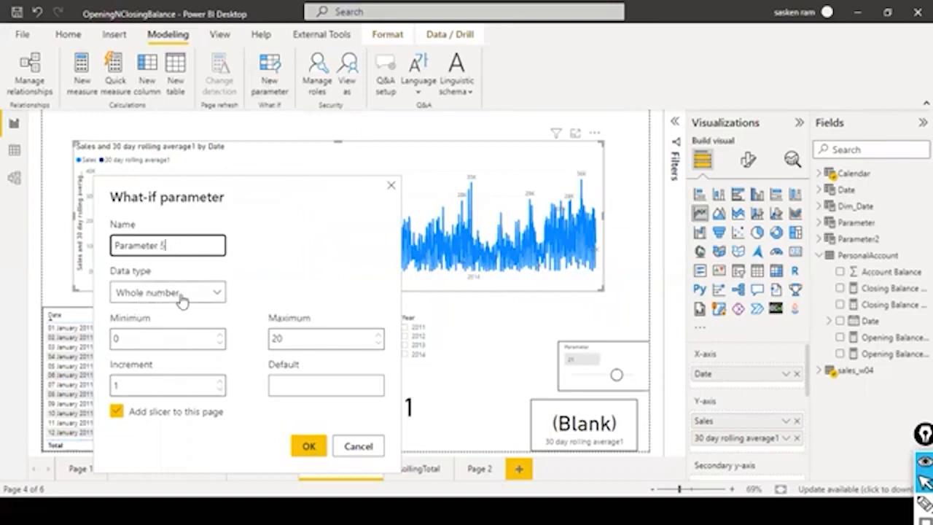
{"action": "left_click", "coordinate": [154, 335]}
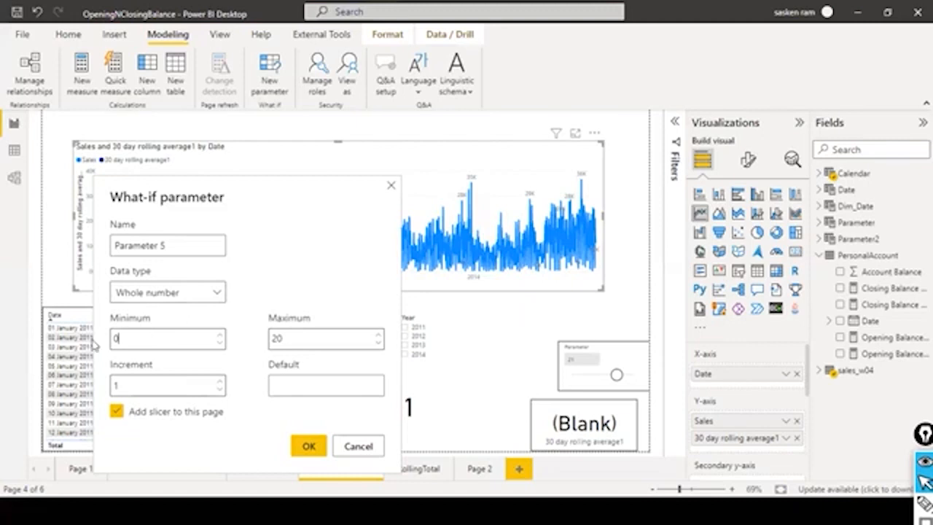
{"action": "key", "text": "BackSpace"}
{"action": "type", "text": "7"}
{"action": "double_click", "coordinate": [299, 338]}
{"action": "type", "text": "28"}
{"action": "double_click", "coordinate": [169, 382]}
{"action": "type", "text": "7"}
{"action": "left_click", "coordinate": [275, 336]}
{"action": "type", "text": "28"}
{"action": "left_click", "coordinate": [358, 446]}
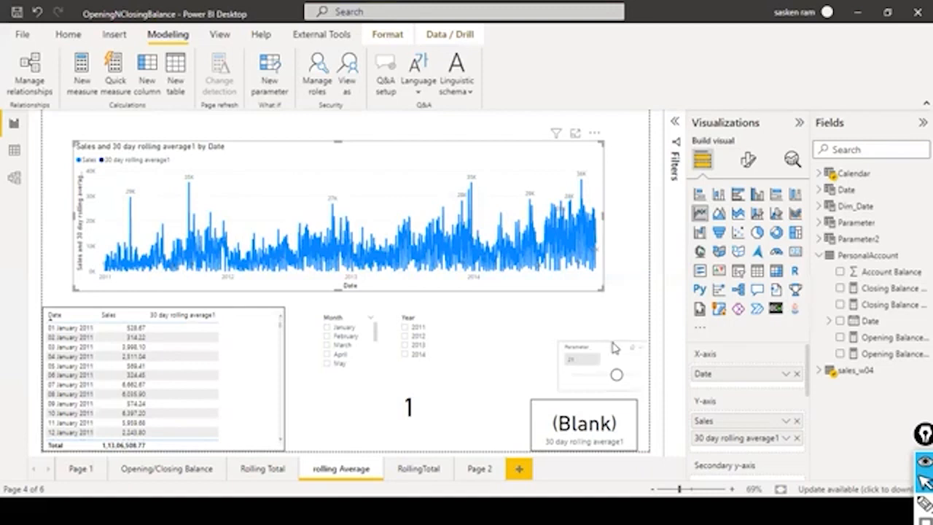
- Move the Parameter slicer in from the page edge and try the values 7, 14 and 28, finishing at 7
{"action": "left_click_drag", "start_coordinate": [620, 348], "coordinate": [580, 347]}
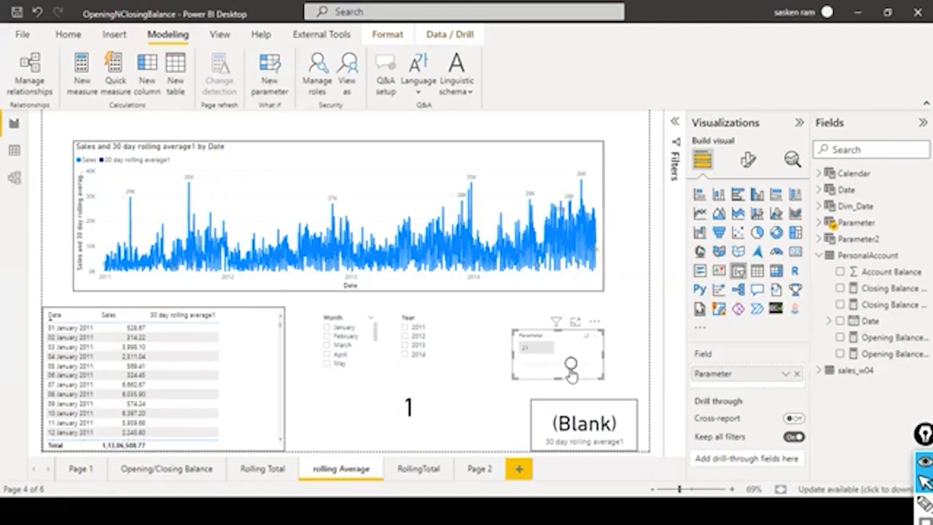
{"action": "left_click_drag", "start_coordinate": [571, 364], "coordinate": [526, 364]}
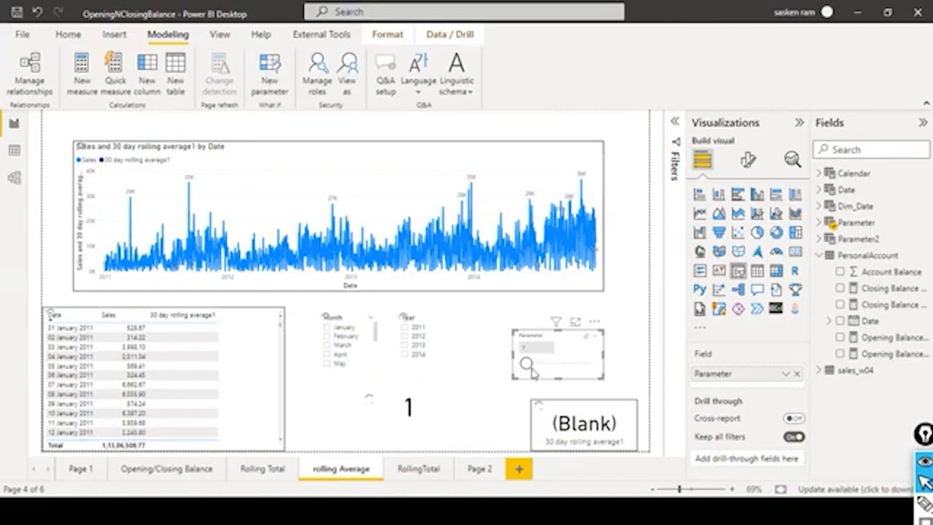
{"action": "left_click_drag", "start_coordinate": [526, 365], "coordinate": [545, 372]}
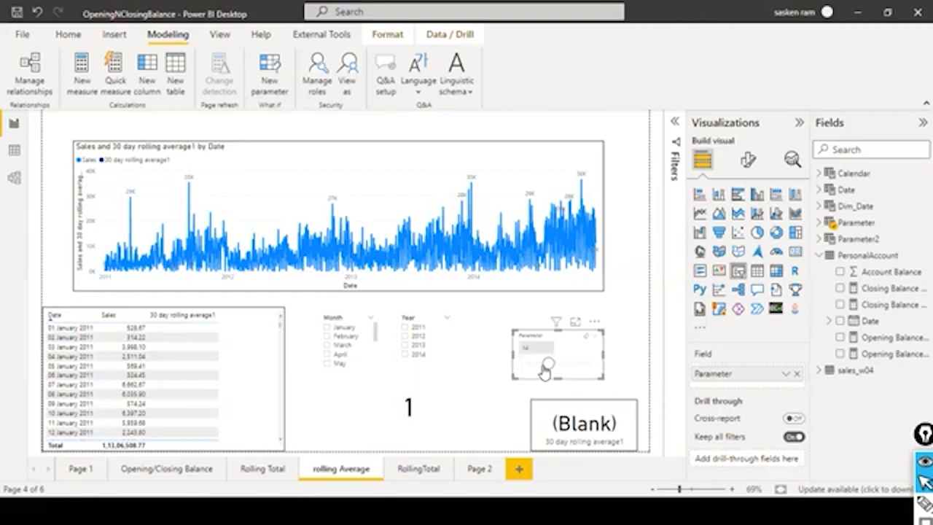
{"action": "left_click_drag", "start_coordinate": [543, 372], "coordinate": [519, 365]}
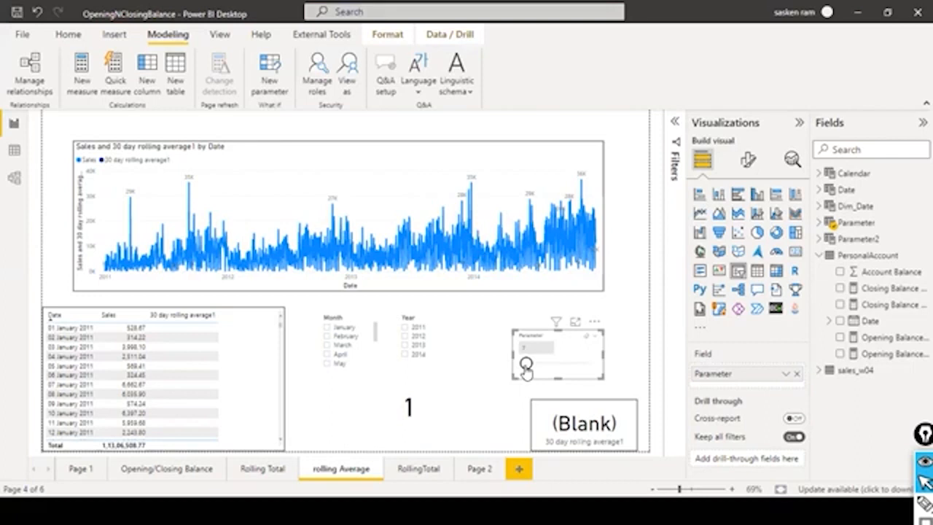
{"action": "left_click_drag", "start_coordinate": [526, 364], "coordinate": [543, 377]}
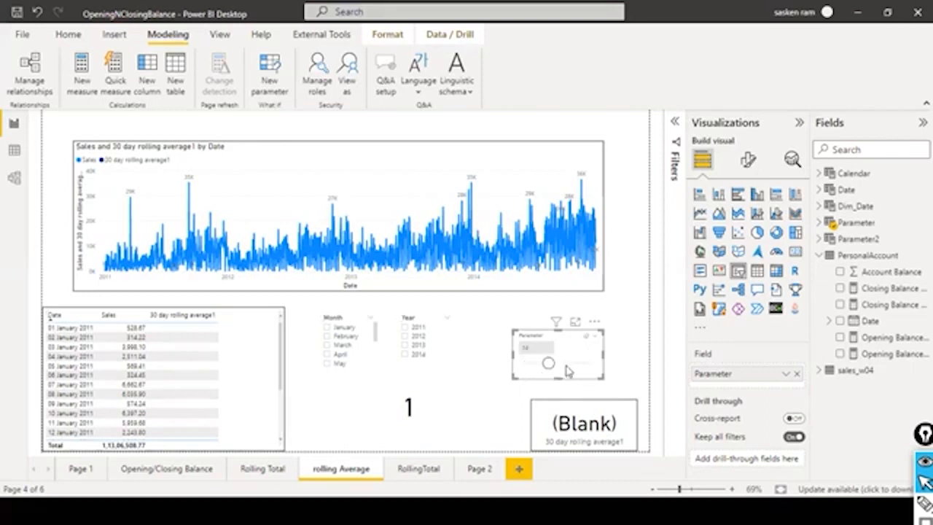
{"action": "left_click_drag", "start_coordinate": [548, 364], "coordinate": [591, 366]}
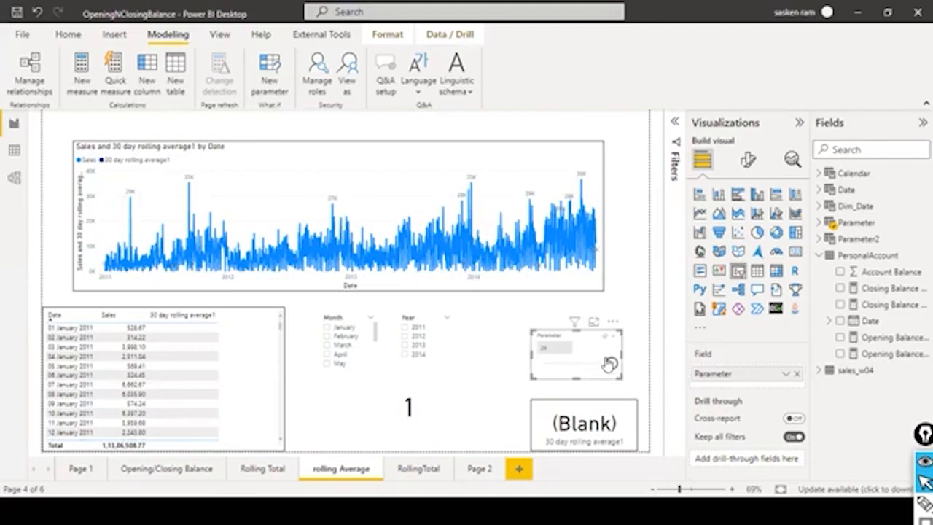
{"action": "left_click", "coordinate": [550, 368]}
{"action": "left_click", "coordinate": [480, 392]}
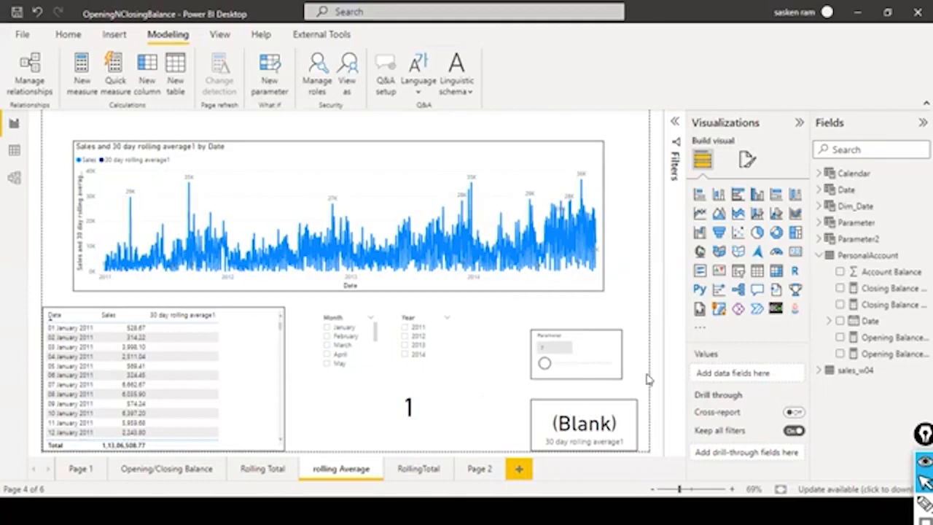
- Widen the Parameter slicer slightly and place it a little higher above the 30 day rolling average card
{"action": "left_click", "coordinate": [615, 379]}
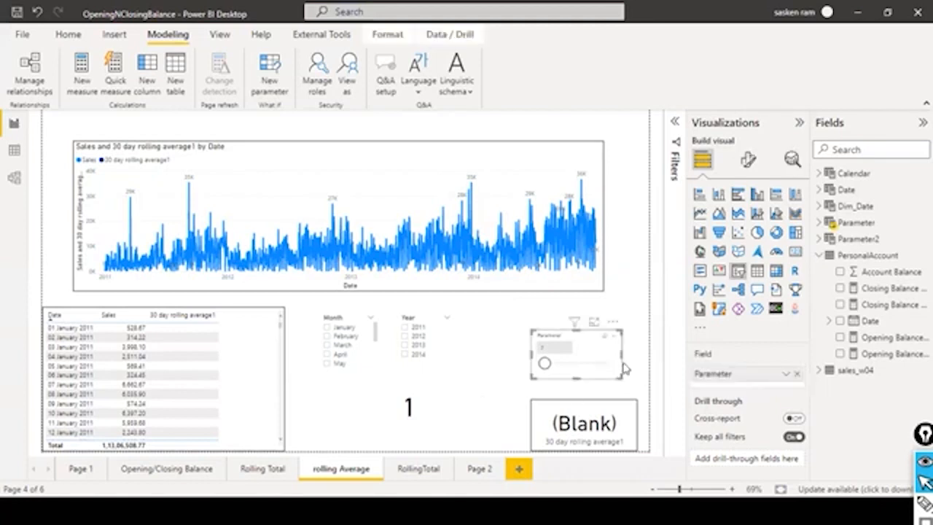
{"action": "left_click_drag", "start_coordinate": [624, 362], "coordinate": [610, 360]}
{"action": "left_click", "coordinate": [475, 386]}
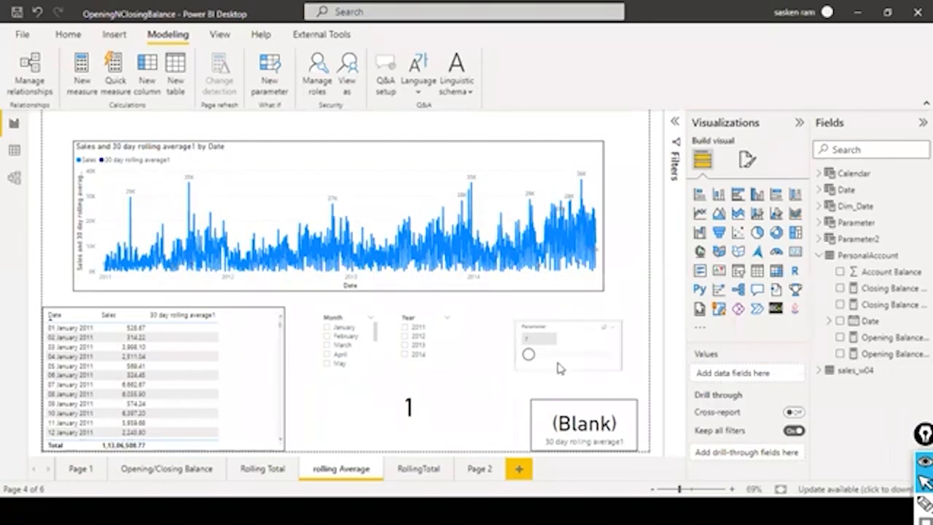
- Switch the Parameter slicer on the rolling Average page between 14 and 7, finishing at 14
{"action": "left_click_drag", "start_coordinate": [529, 356], "coordinate": [554, 355]}
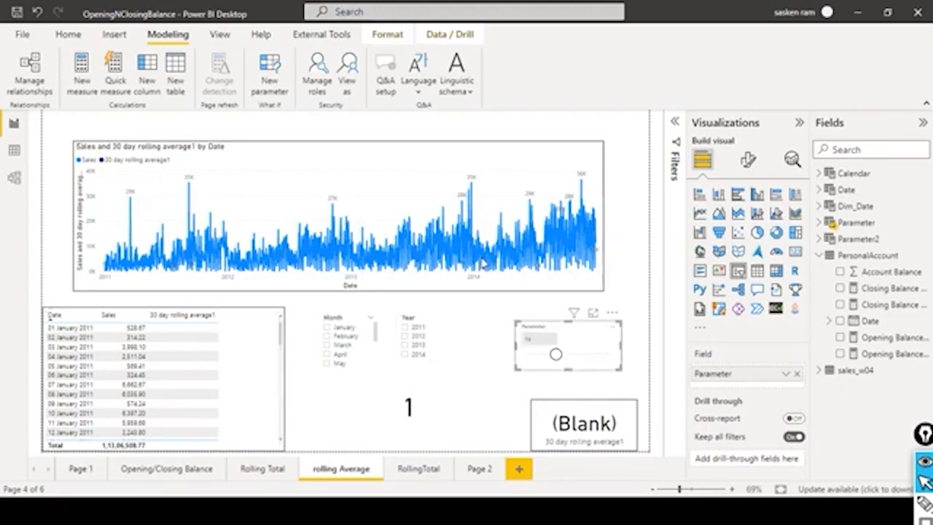
{"action": "left_click_drag", "start_coordinate": [556, 355], "coordinate": [514, 365]}
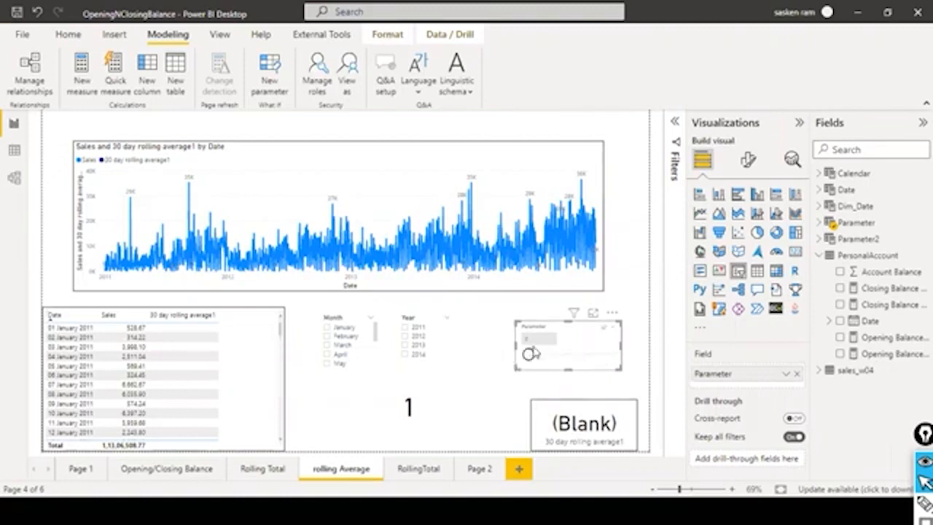
{"action": "left_click", "coordinate": [533, 341]}
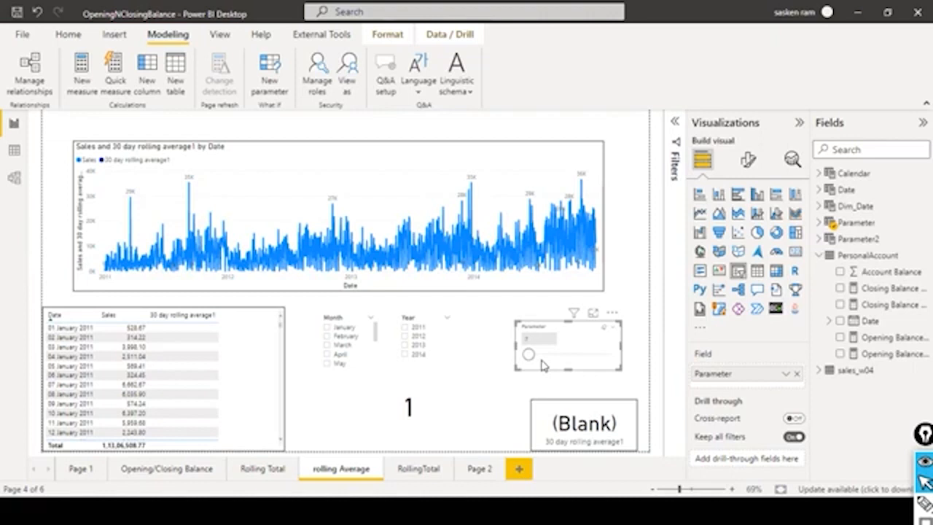
{"action": "left_click_drag", "start_coordinate": [533, 360], "coordinate": [551, 362]}
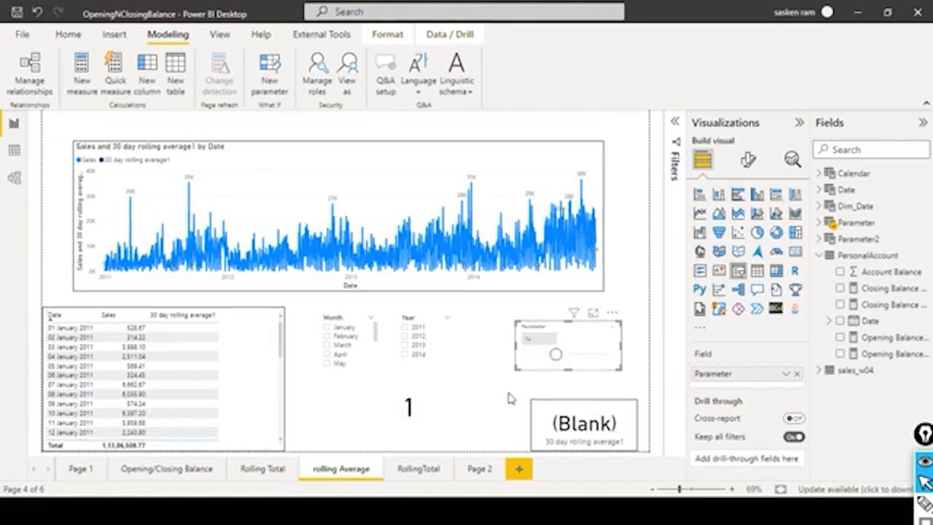
- Open Page 2 and set its Parameter slicer to 7
{"action": "left_click", "coordinate": [478, 469]}
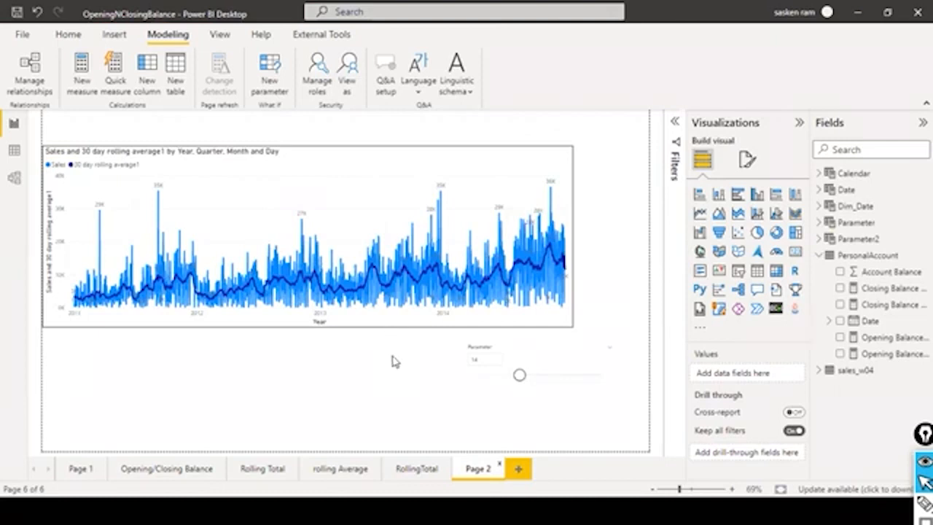
{"action": "left_click_drag", "start_coordinate": [519, 375], "coordinate": [477, 374]}
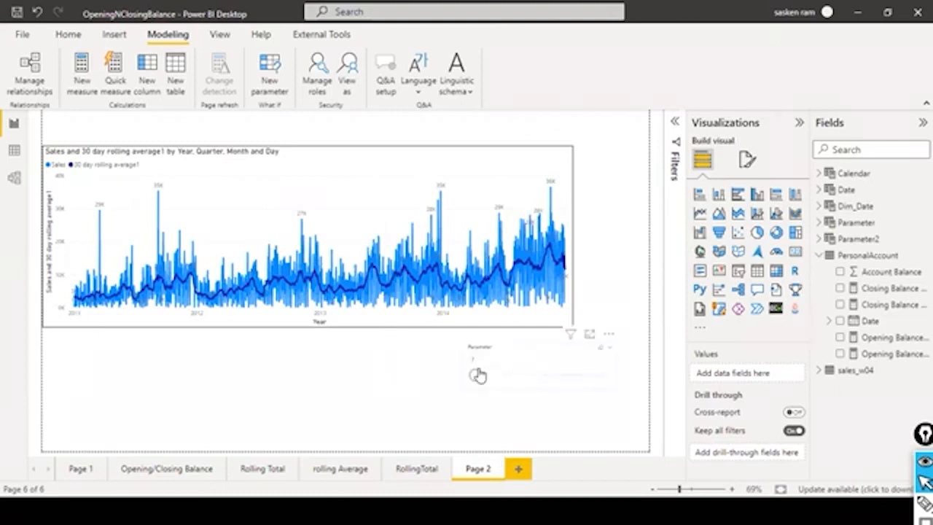
{"action": "left_click", "coordinate": [492, 388]}
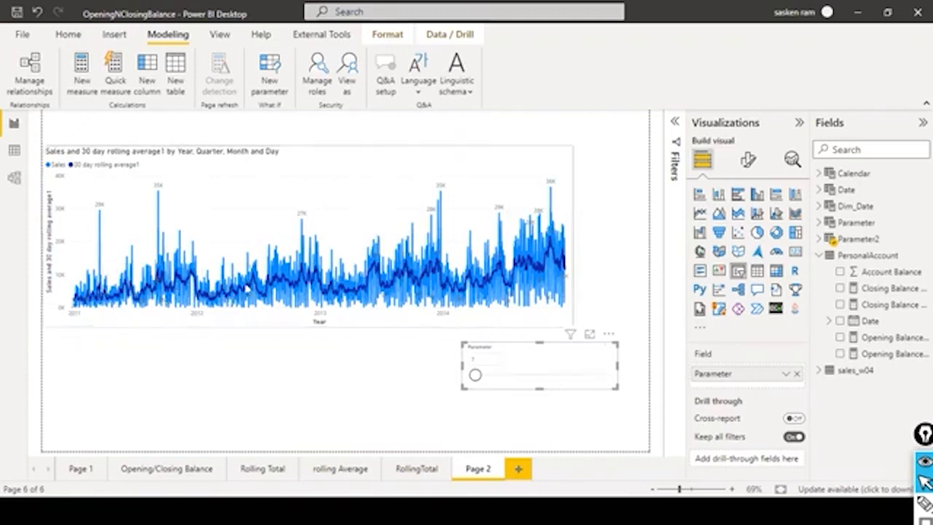
- Compare the rolling average line on Page 2 at Parameter values 14, 21, 28 and 7, finishing at 14
{"action": "left_click", "coordinate": [500, 375]}
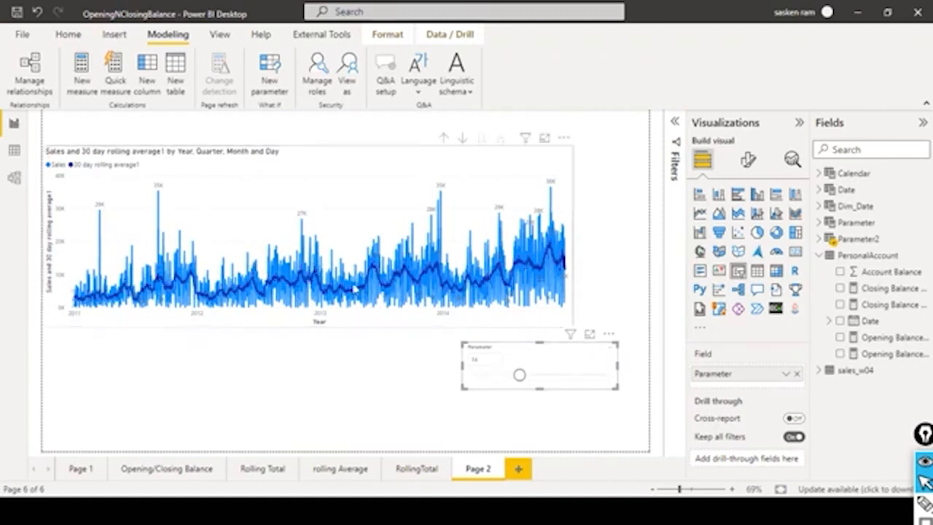
{"action": "left_click", "coordinate": [559, 376]}
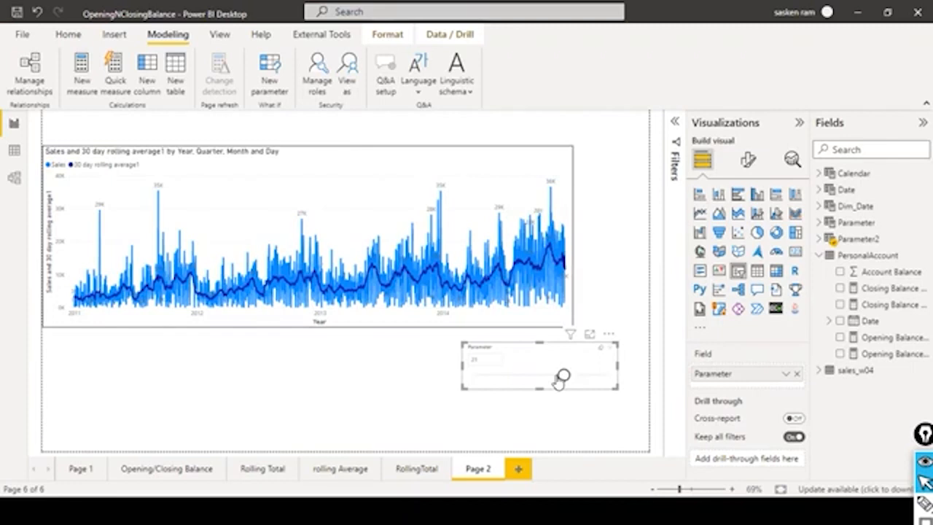
{"action": "left_click", "coordinate": [604, 379]}
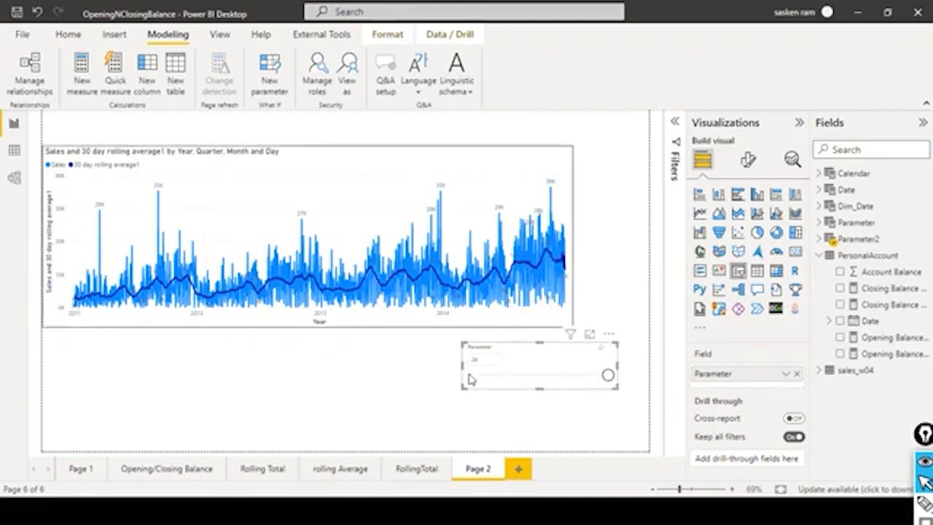
{"action": "left_click", "coordinate": [476, 378]}
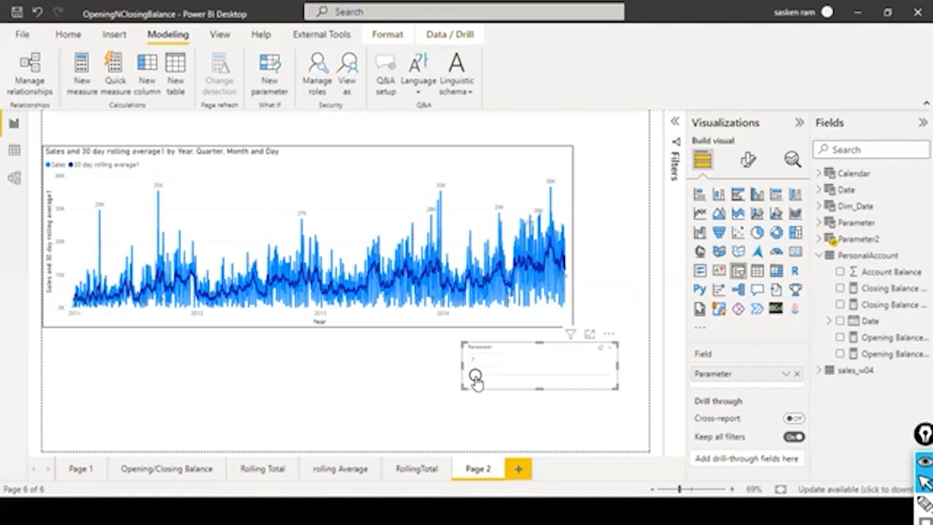
{"action": "left_click", "coordinate": [514, 377]}
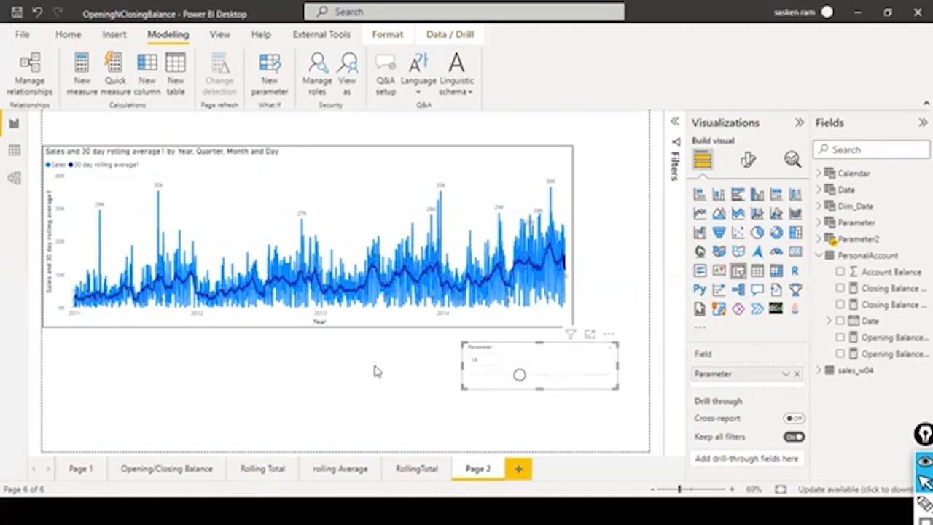
- Select the chart and the Parameter slicer on Page 2 in turn to examine the fields they use
{"action": "left_click", "coordinate": [499, 165]}
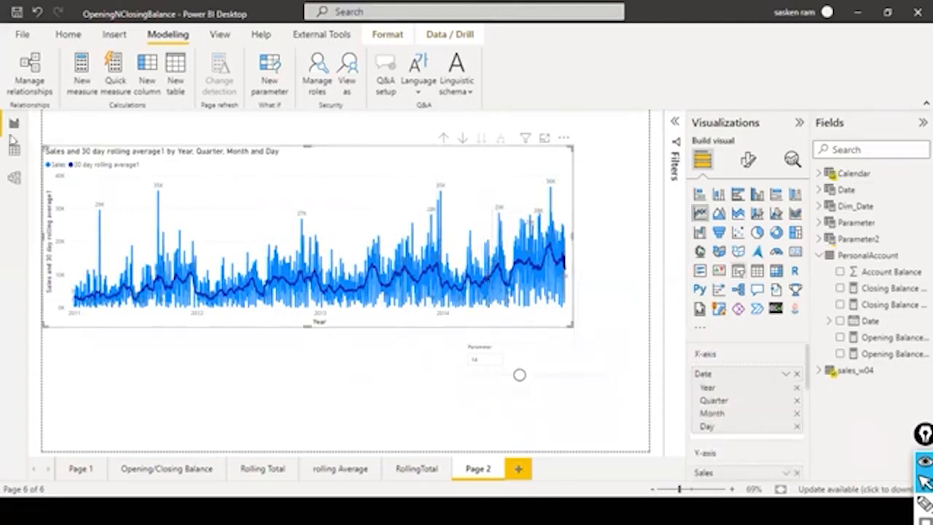
{"action": "left_click", "coordinate": [551, 364]}
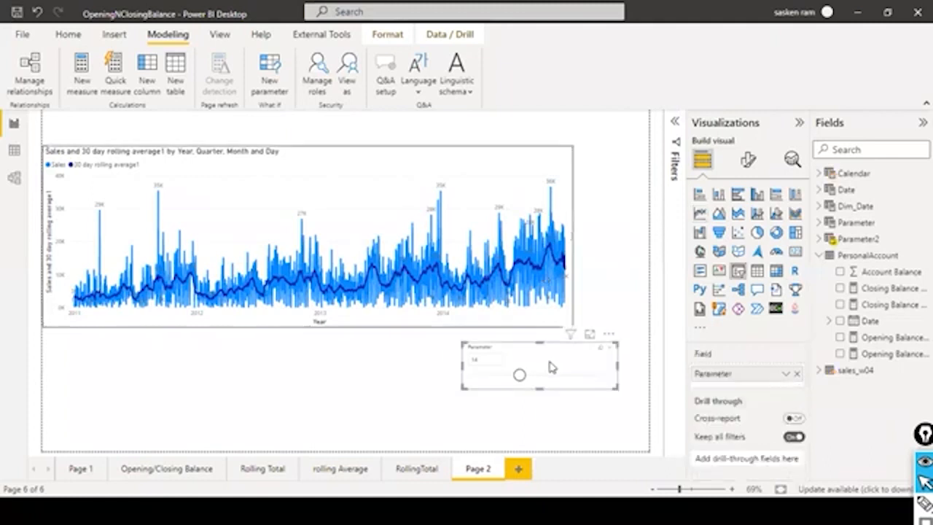
{"action": "left_click", "coordinate": [475, 161]}
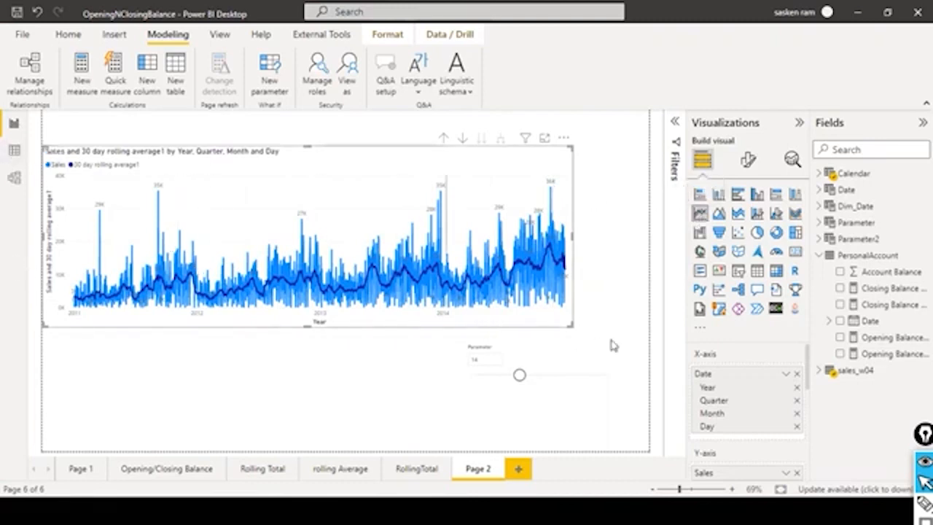
- Expand the Calendar table and examine the date and 30 day rolling average1 fields used on the chart's axes
{"action": "scroll", "coordinate": [720, 417], "scroll_direction": "down", "scroll_amount": 1}
{"action": "scroll", "coordinate": [720, 417], "scroll_direction": "up", "scroll_amount": 1}
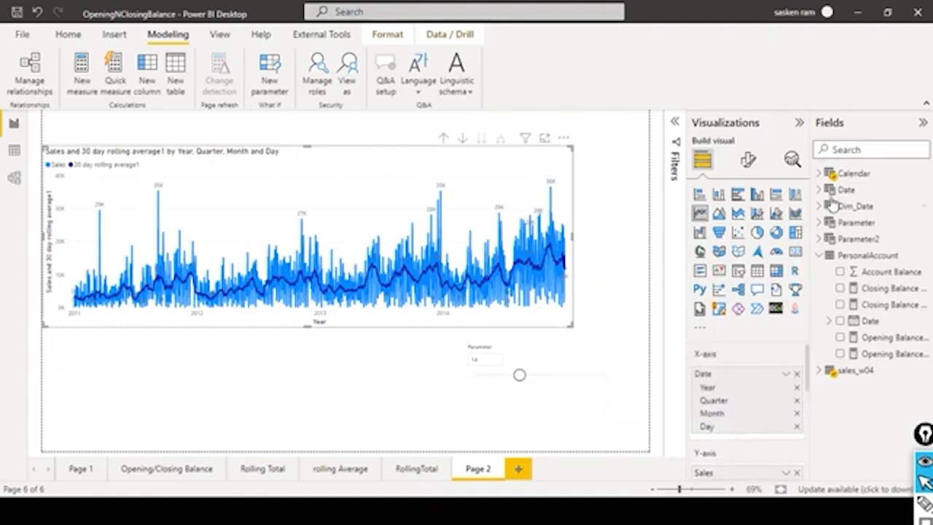
{"action": "left_click", "coordinate": [853, 173]}
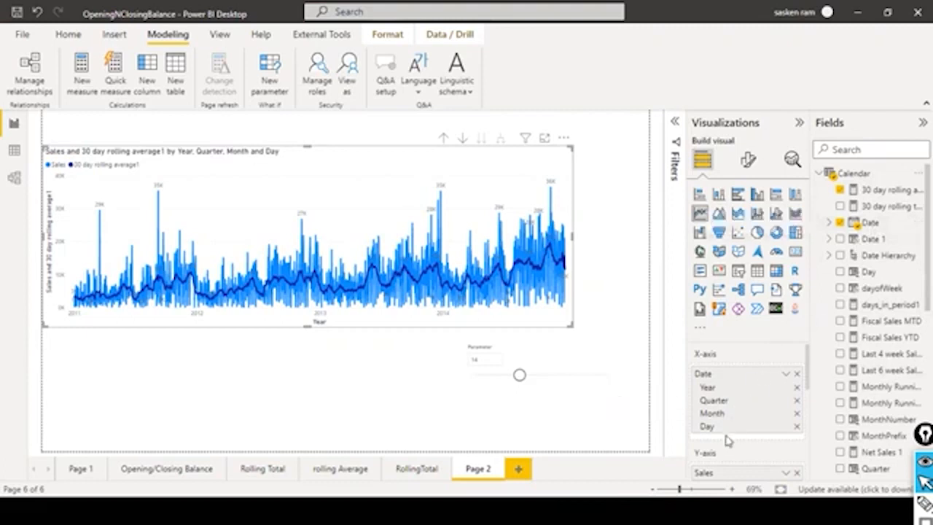
{"action": "scroll", "coordinate": [727, 440], "scroll_direction": "down", "scroll_amount": 3}
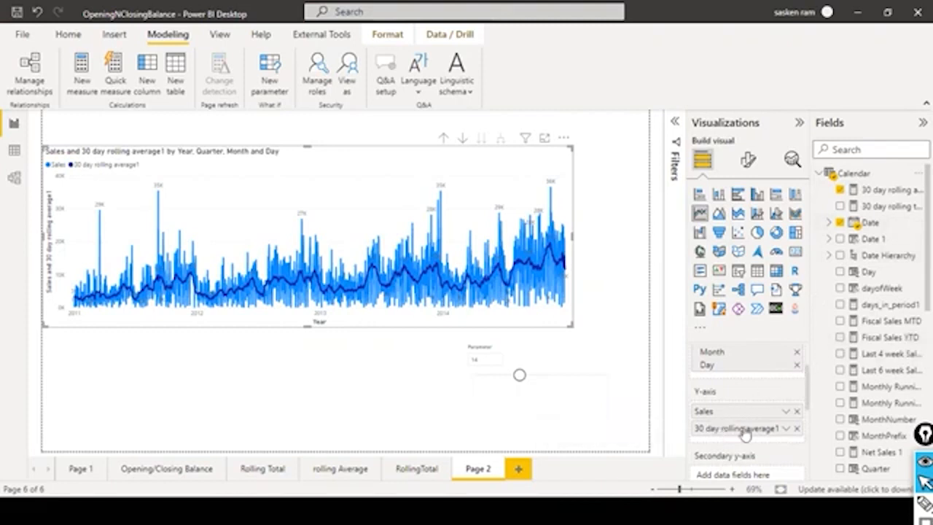
- Collapse the PersonalAccount and Calendar tables and expand sales_w04 to locate the Sales field used in the chart
{"action": "scroll", "coordinate": [858, 380], "scroll_direction": "down", "scroll_amount": 5}
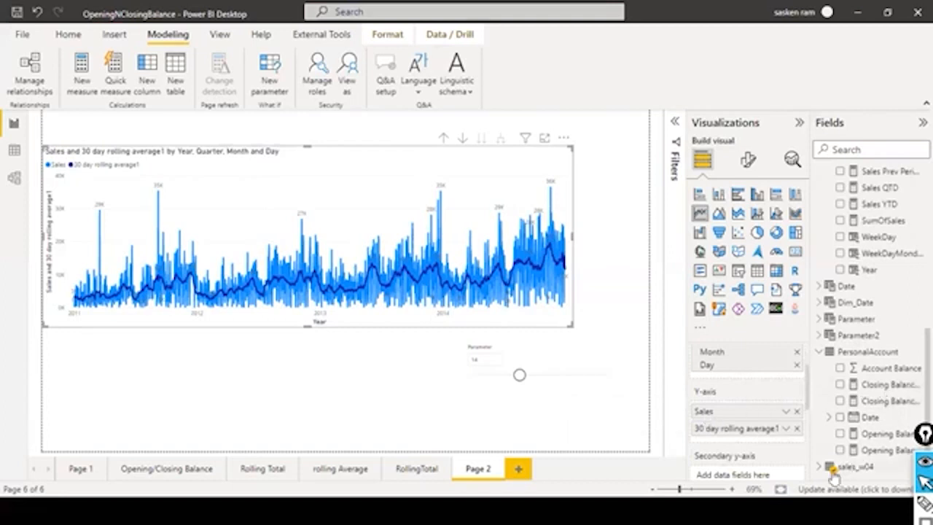
{"action": "left_click", "coordinate": [821, 352]}
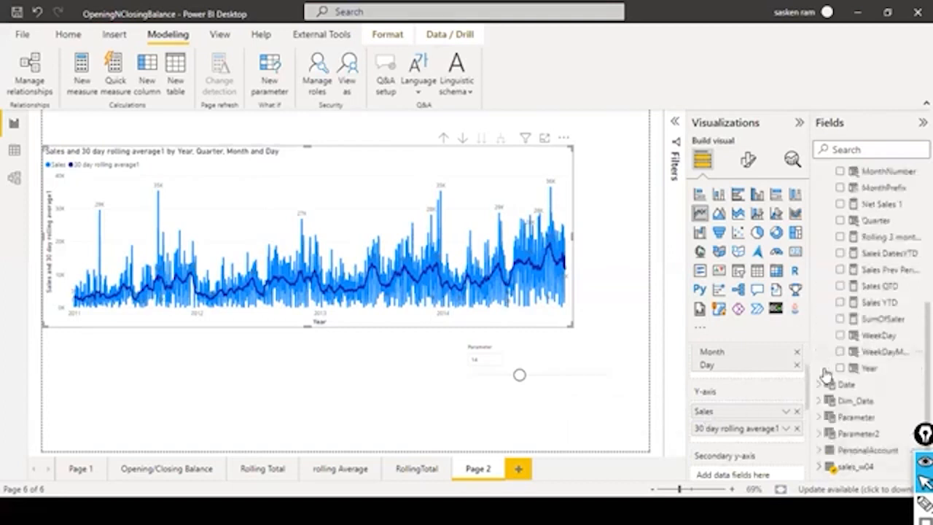
{"action": "scroll", "coordinate": [827, 261], "scroll_direction": "up", "scroll_amount": 5}
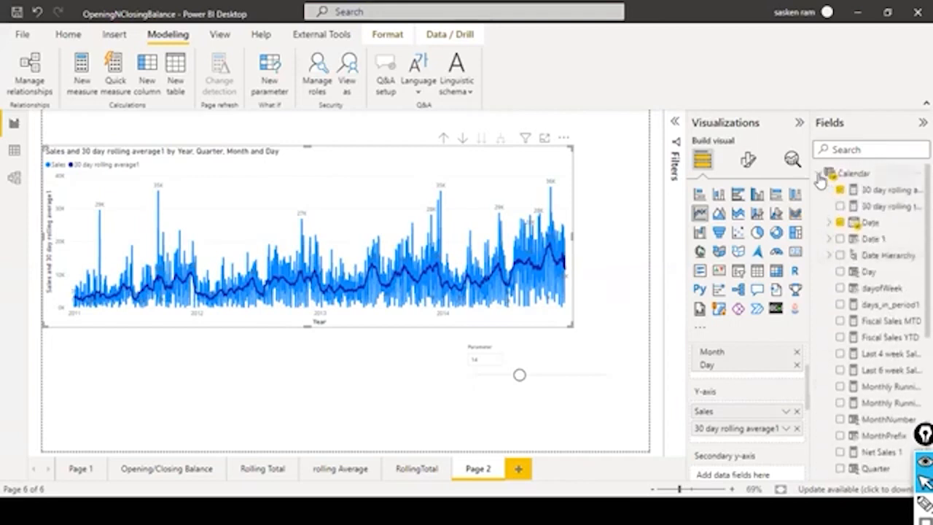
{"action": "left_click", "coordinate": [818, 175]}
{"action": "left_click", "coordinate": [819, 271]}
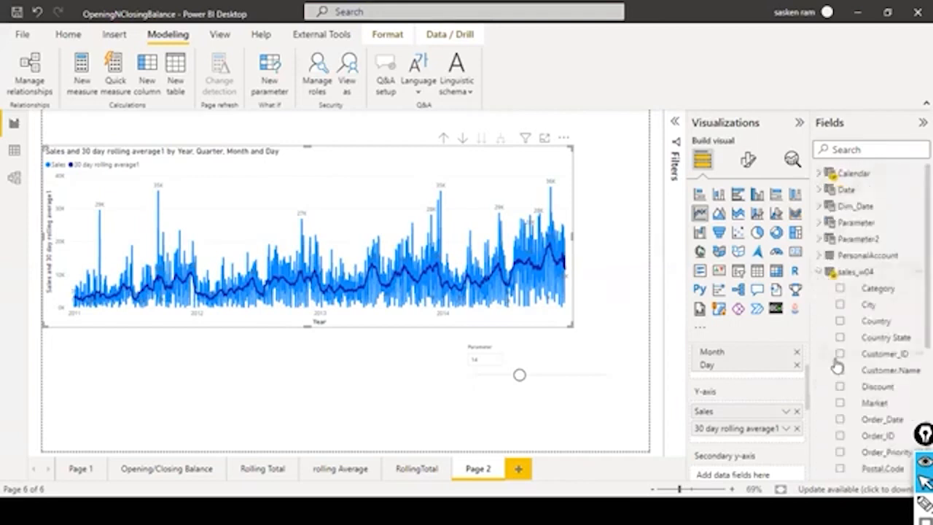
{"action": "scroll", "coordinate": [857, 404], "scroll_direction": "down", "scroll_amount": 5}
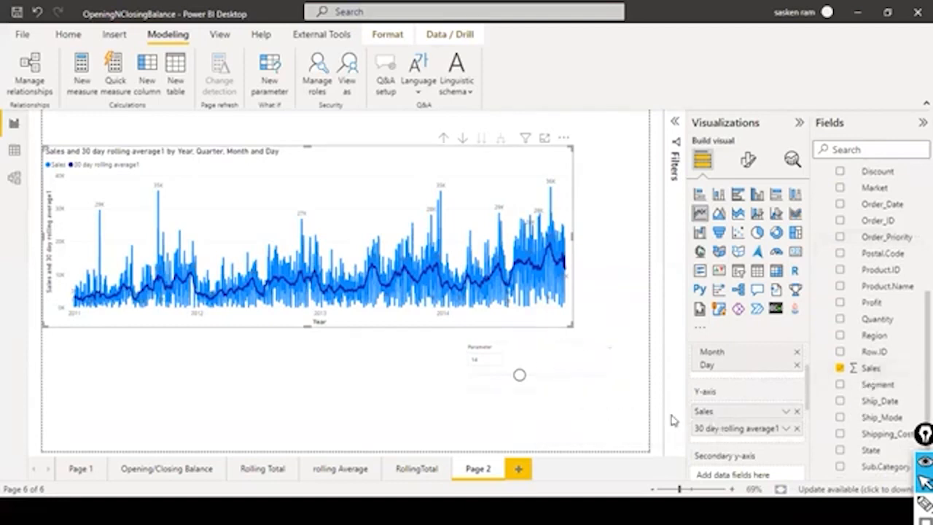
{"action": "scroll", "coordinate": [860, 321], "scroll_direction": "up", "scroll_amount": 5}
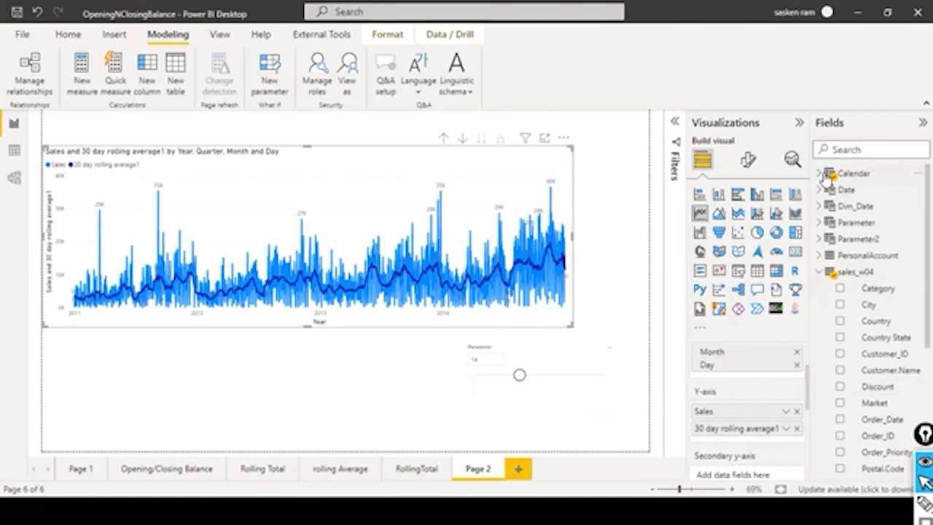
- Open the 30 day rolling average1 measure from Calendar, examine the Parameter2[Parameter Value 2] argument in its formula, and close it without changes
{"action": "left_click", "coordinate": [823, 175]}
{"action": "left_click", "coordinate": [884, 191]}
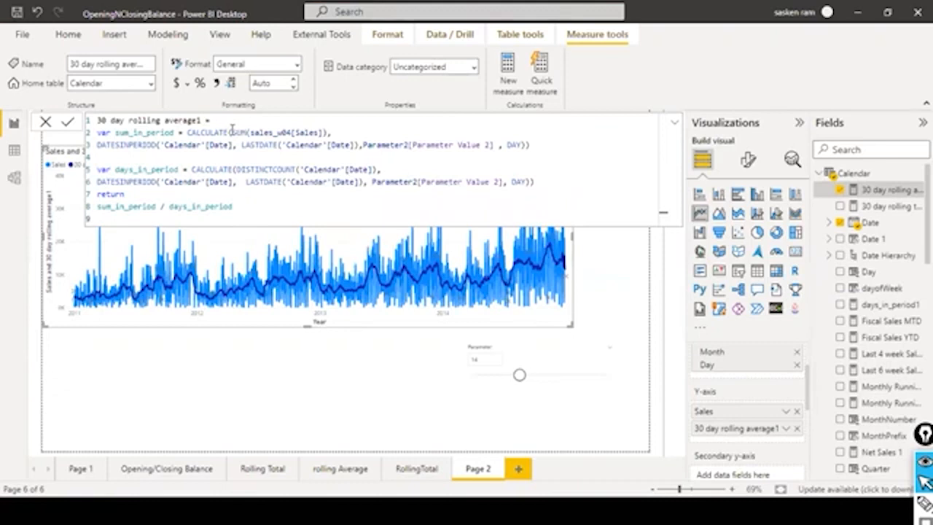
{"action": "left_click", "coordinate": [167, 146]}
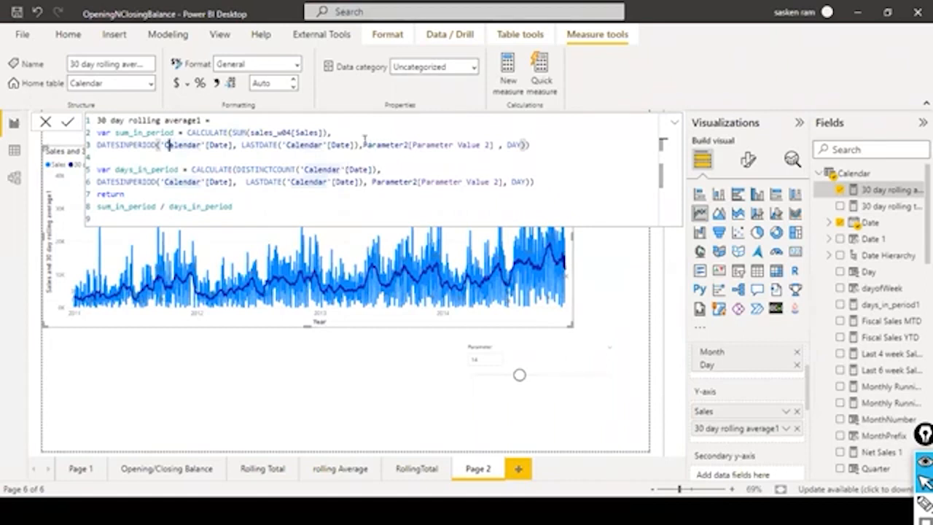
{"action": "left_click_drag", "start_coordinate": [362, 144], "coordinate": [532, 145]}
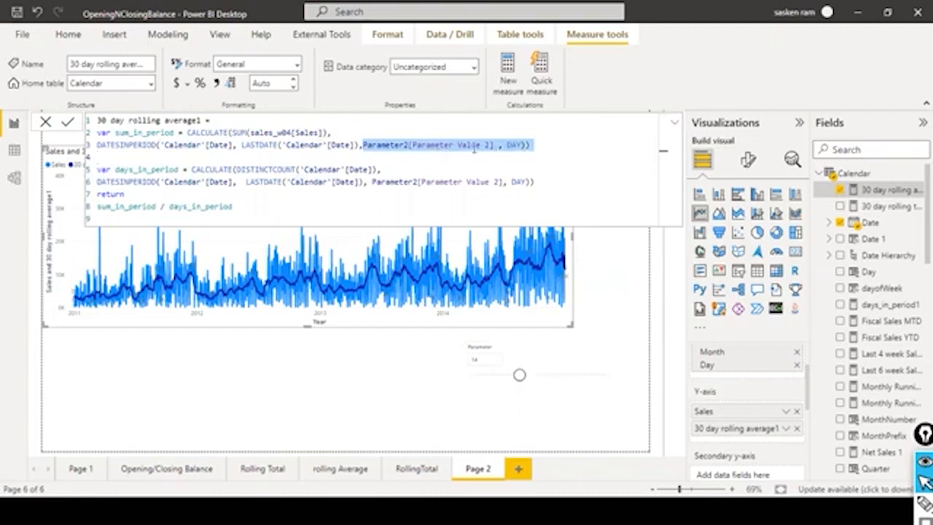
{"action": "left_click", "coordinate": [45, 123]}
- Search the fields for "para" and inspect the Parameter column of Parameter2 and the Parameter Value measure
{"action": "left_click", "coordinate": [840, 146]}
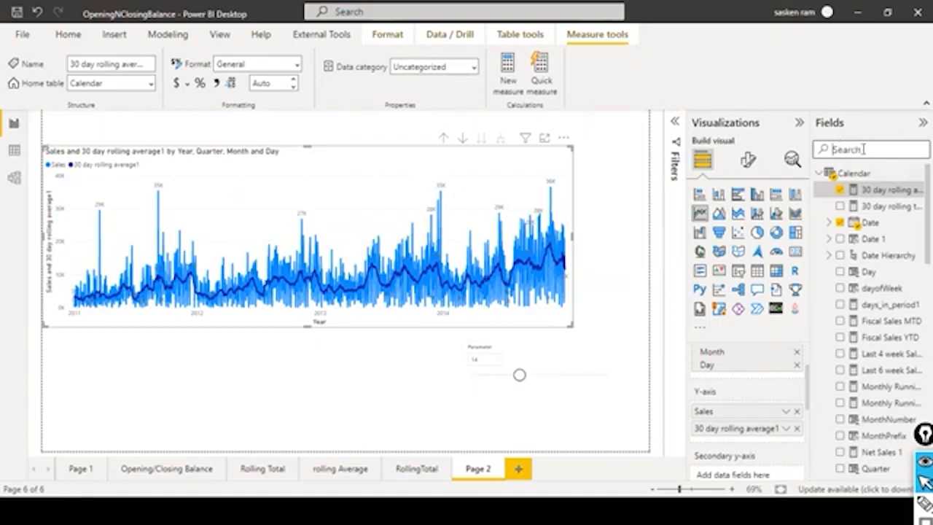
{"action": "type", "text": "sea"}
{"action": "type", "text": "a"}
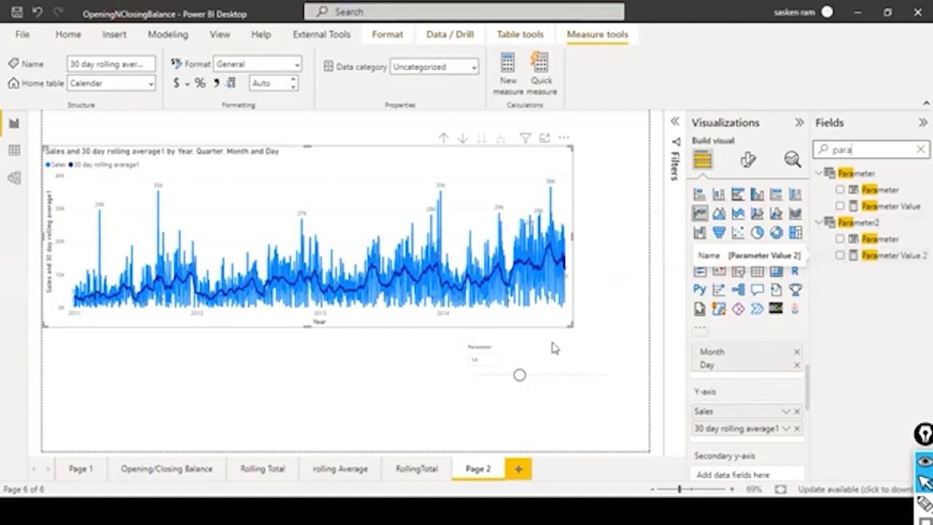
{"action": "left_click", "coordinate": [888, 240]}
{"action": "left_click", "coordinate": [882, 206]}
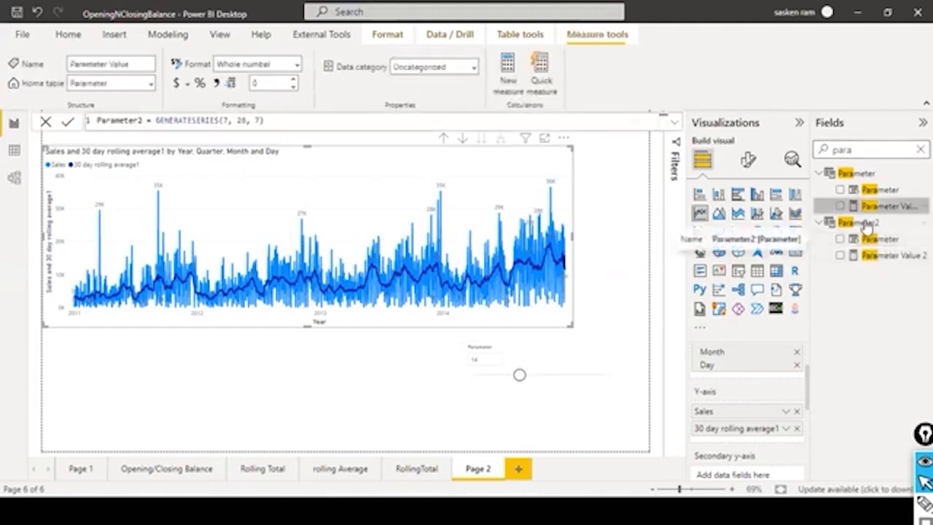
- Examine the Parameter2 table in Data view, including the formulas of its Parameter column and Parameter Value 2 measure
{"action": "left_click", "coordinate": [14, 151]}
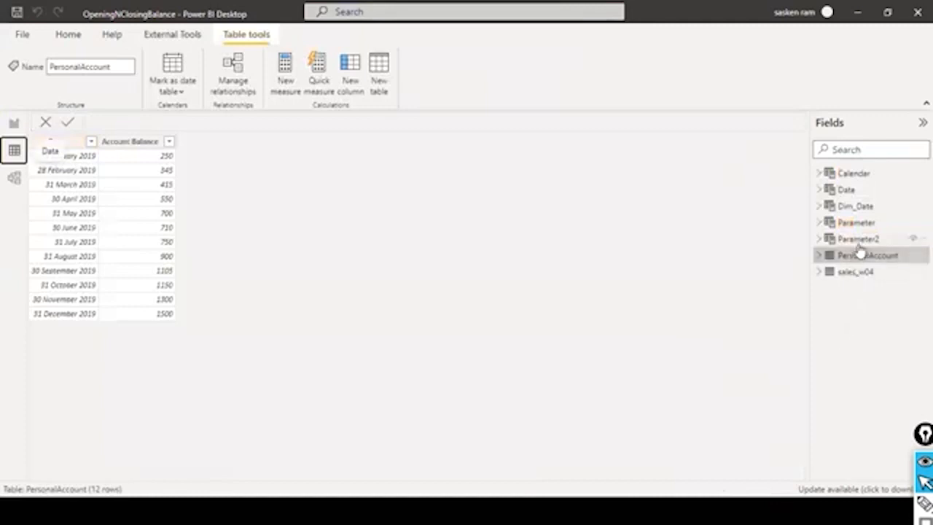
{"action": "left_click", "coordinate": [859, 242]}
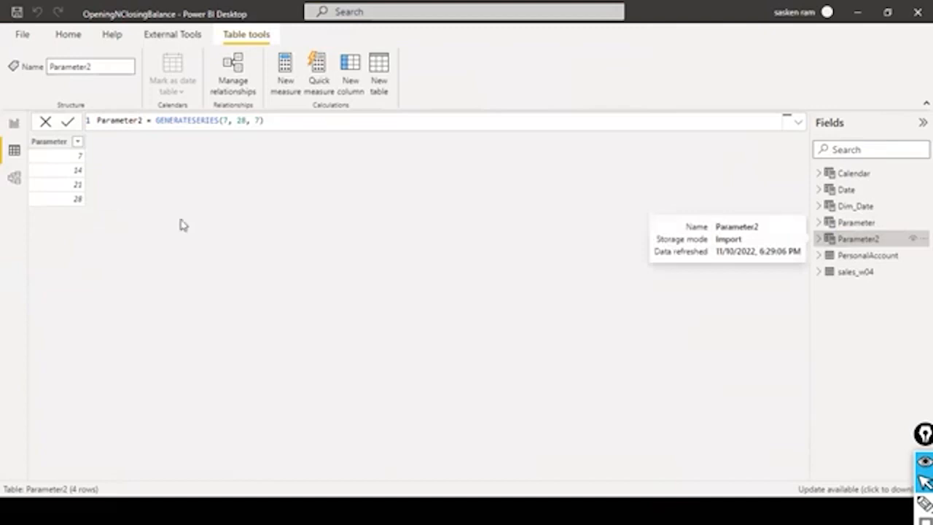
{"action": "left_click", "coordinate": [818, 240]}
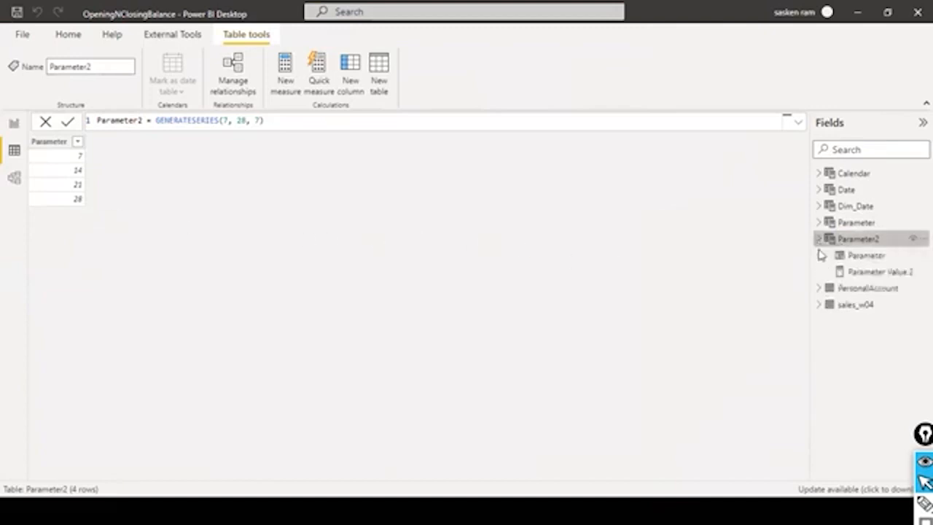
{"action": "left_click", "coordinate": [855, 257]}
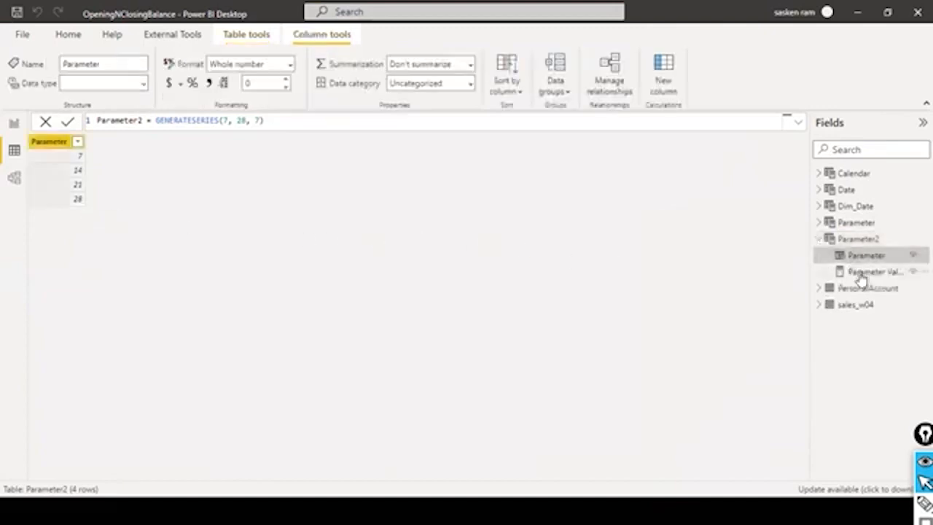
{"action": "left_click", "coordinate": [300, 122]}
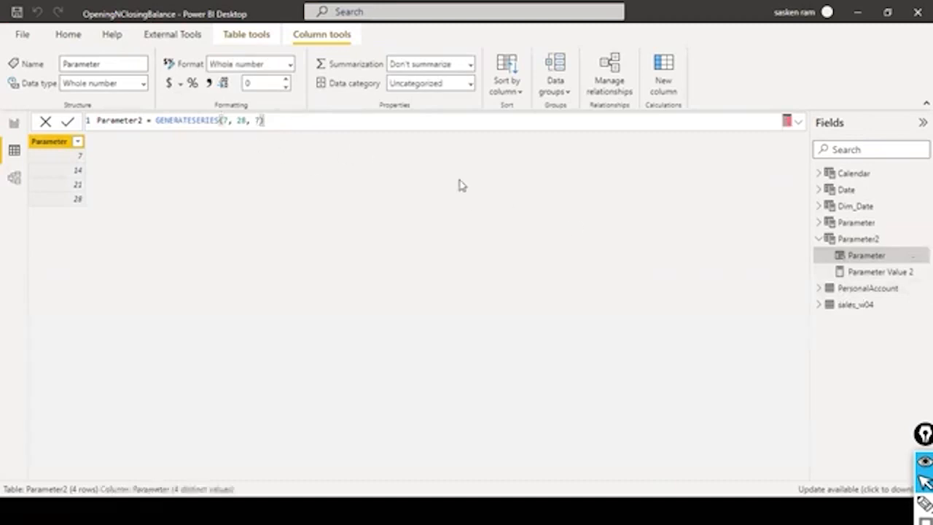
{"action": "left_click", "coordinate": [868, 276]}
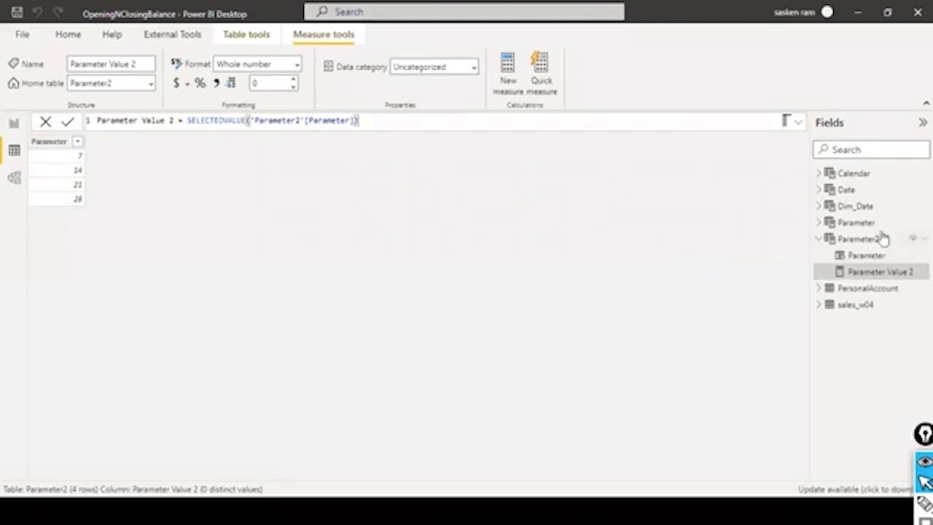
- Return to the report, clear the field search, and reopen 30 day rolling average1 to examine the parameter argument in sum_in_period
{"action": "left_click", "coordinate": [13, 123]}
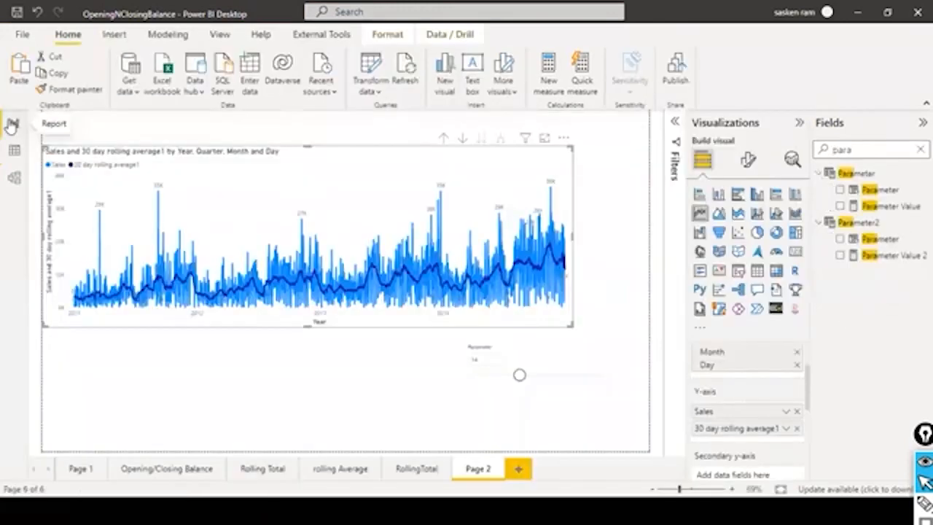
{"action": "left_click", "coordinate": [920, 150]}
{"action": "left_click", "coordinate": [888, 194]}
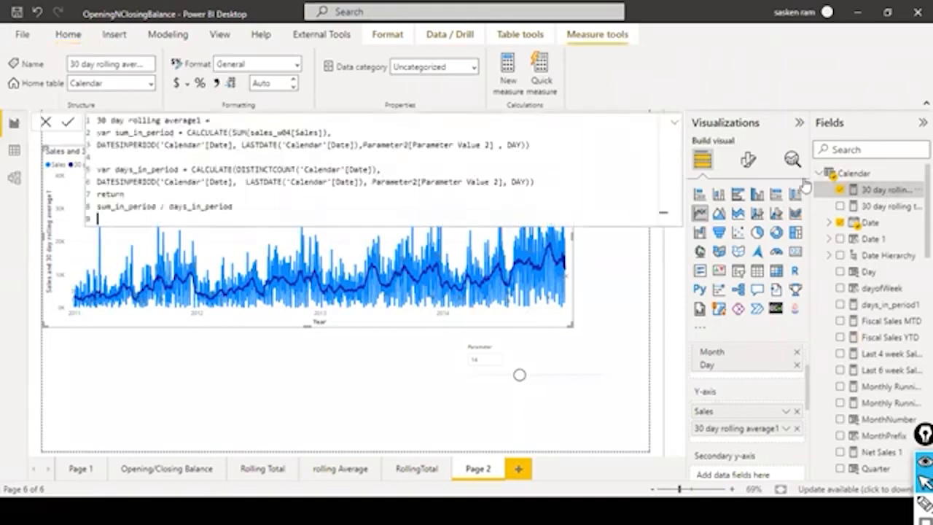
{"action": "left_click_drag", "start_coordinate": [364, 145], "coordinate": [490, 156]}
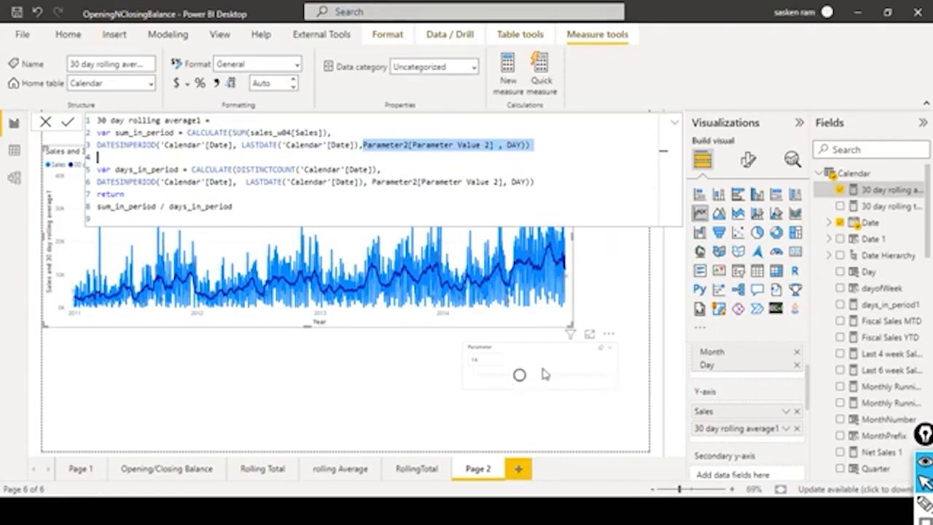
{"action": "left_click", "coordinate": [395, 146]}
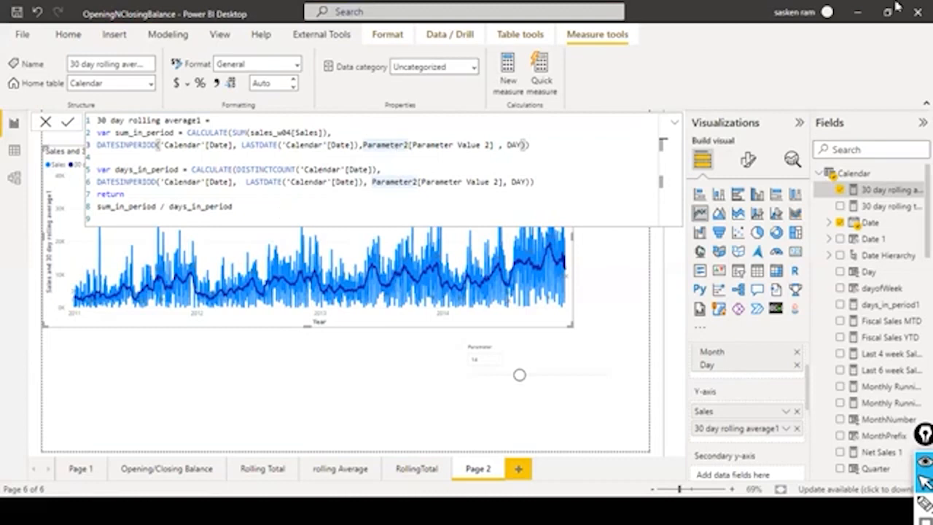
- Examine the complete sum_in_period and days_in_period variable definitions in the rolling average formula
{"action": "left_click_drag", "start_coordinate": [530, 145], "coordinate": [98, 132]}
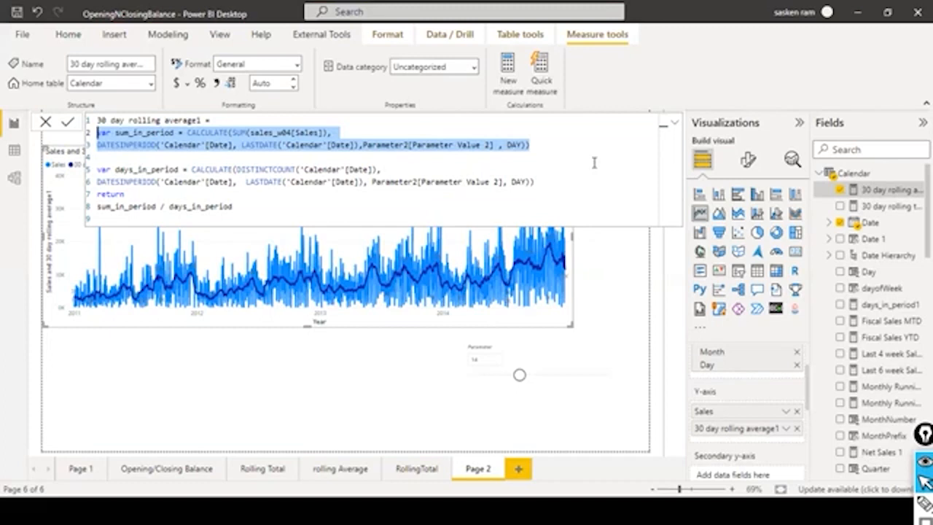
{"action": "left_click", "coordinate": [550, 191]}
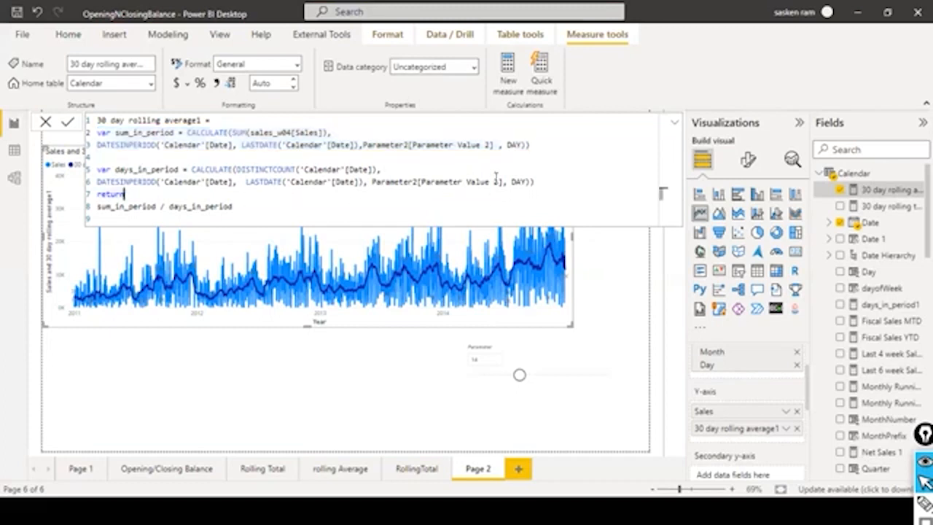
{"action": "left_click_drag", "start_coordinate": [558, 179], "coordinate": [97, 169]}
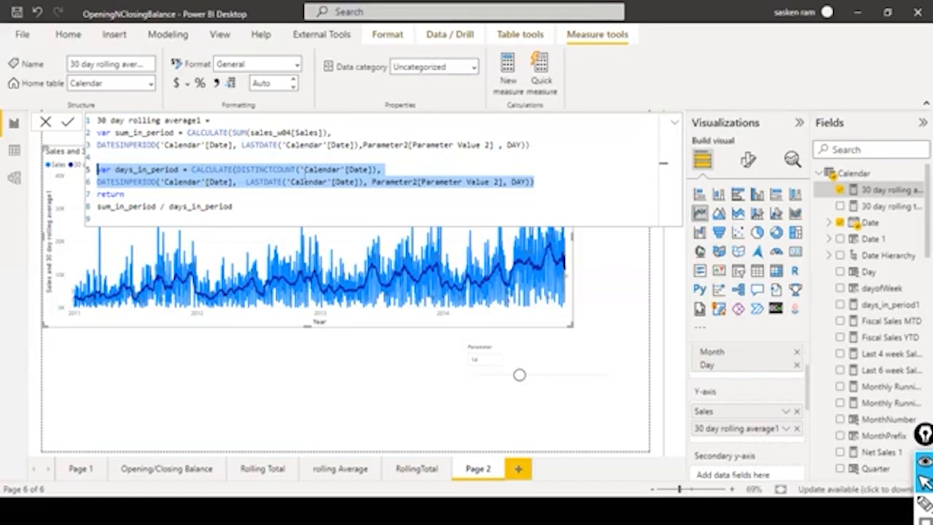
{"action": "left_click", "coordinate": [301, 172]}
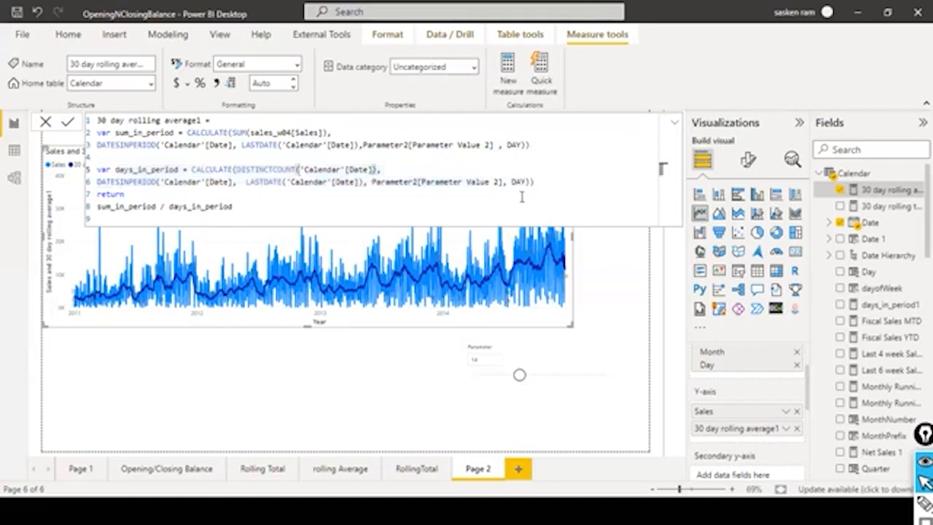
{"action": "left_click_drag", "start_coordinate": [98, 168], "coordinate": [540, 183]}
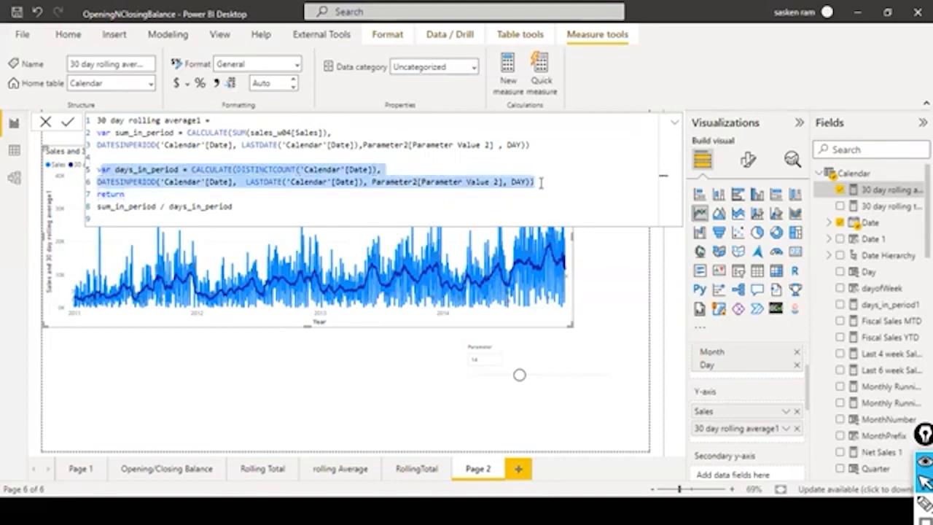
- Review the returned sum_in_period / days_in_period expression against the days_in_period definition, and close the formula without changes
{"action": "left_click", "coordinate": [141, 146]}
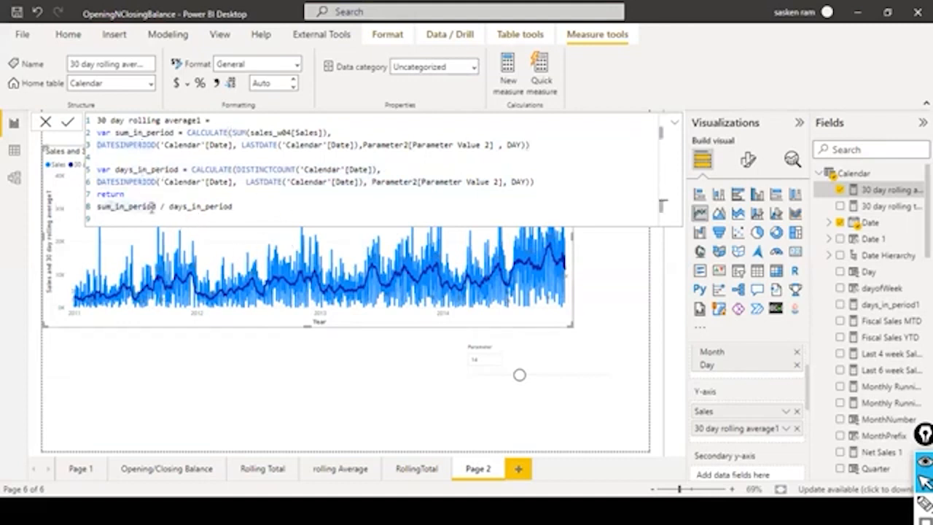
{"action": "left_click_drag", "start_coordinate": [158, 207], "coordinate": [97, 212]}
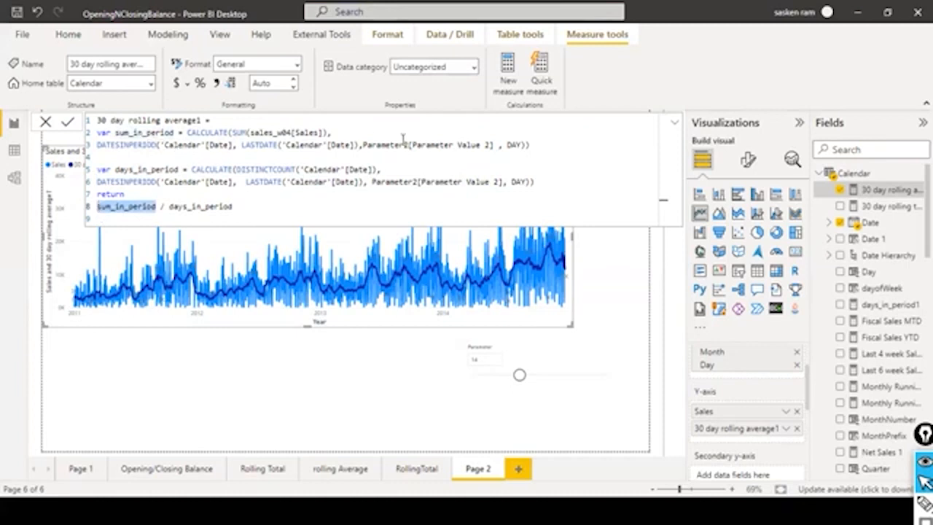
{"action": "left_click", "coordinate": [197, 210]}
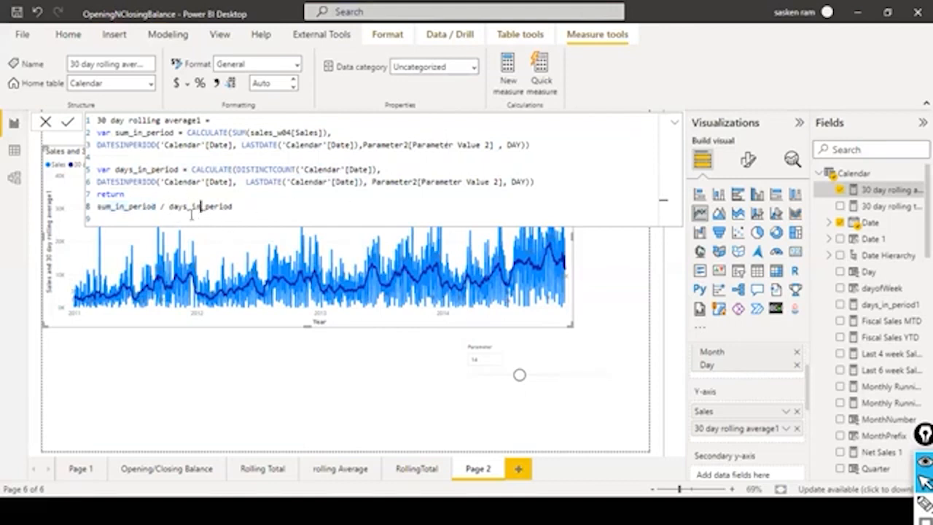
{"action": "left_click_drag", "start_coordinate": [535, 182], "coordinate": [75, 165]}
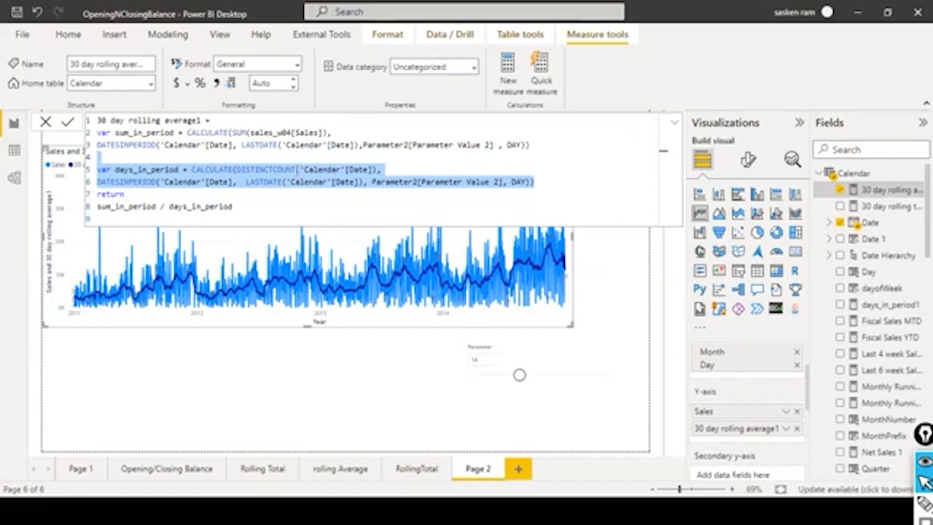
{"action": "left_click", "coordinate": [45, 124]}
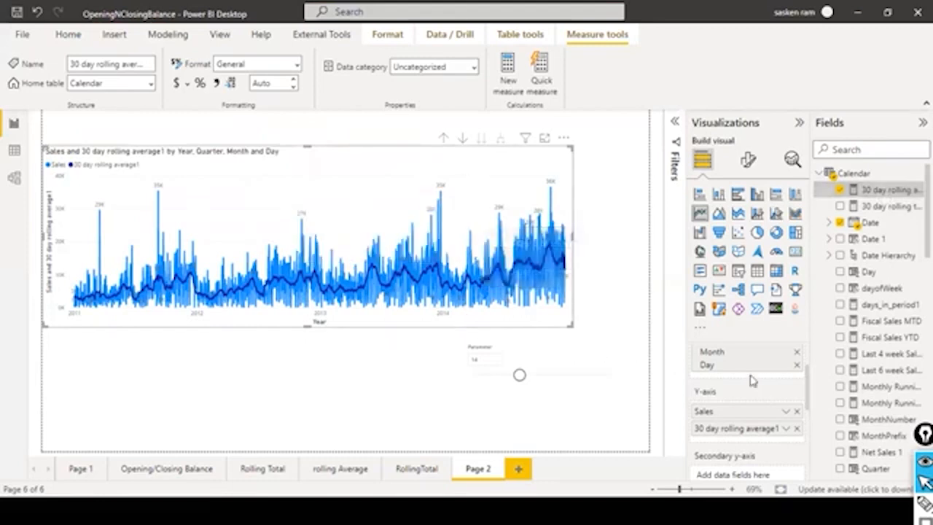
- Remove 30 day rolling average1 from the line chart's Y-axis and add the measure back beside Sales
{"action": "scroll", "coordinate": [754, 377], "scroll_direction": "up", "scroll_amount": 1}
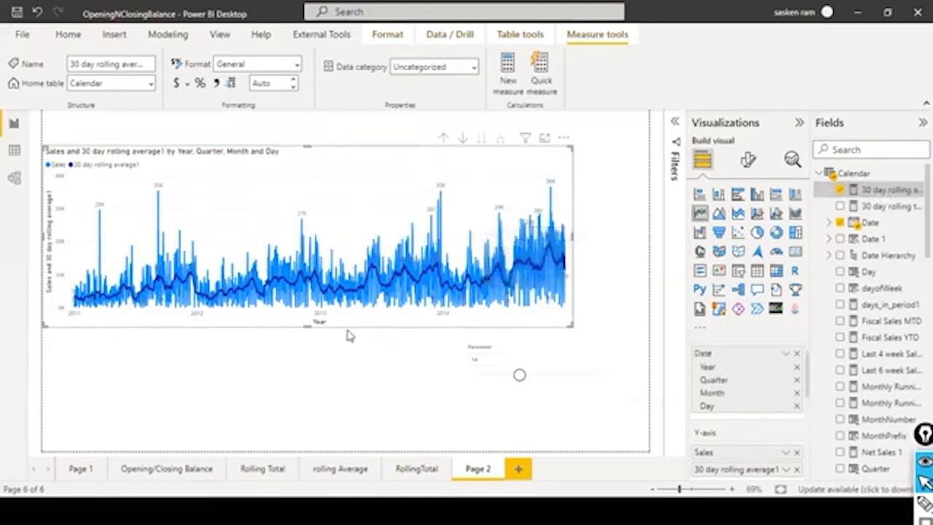
{"action": "scroll", "coordinate": [779, 446], "scroll_direction": "down", "scroll_amount": 1}
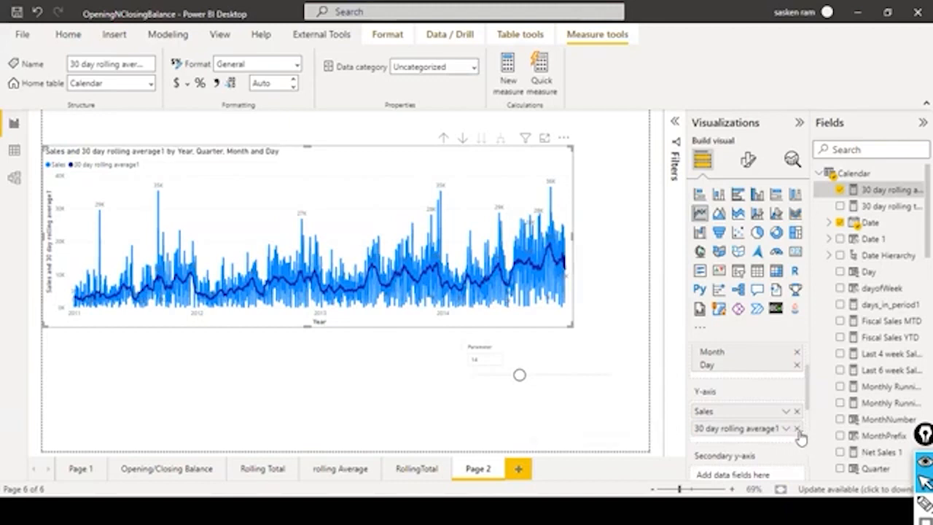
{"action": "left_click", "coordinate": [797, 428]}
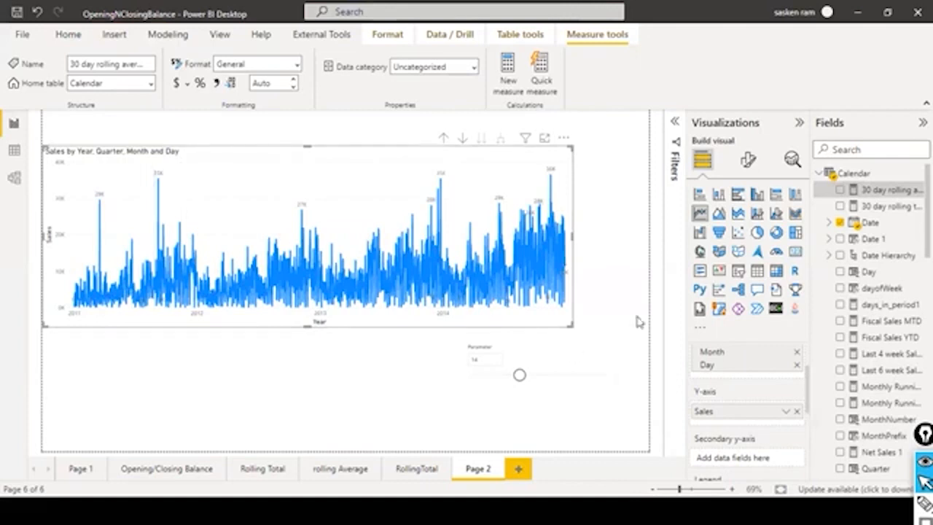
{"action": "left_click_drag", "start_coordinate": [891, 196], "coordinate": [764, 430]}
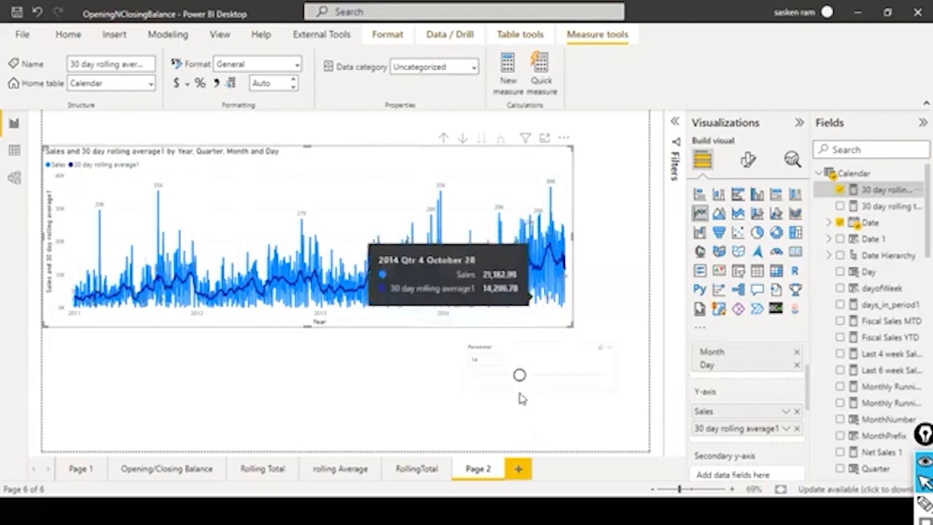
- Set the Parameter slicer to 7 to compare the rolling average line in the chart, and return it to 14
{"action": "left_click_drag", "start_coordinate": [519, 376], "coordinate": [482, 385]}
{"action": "left_click", "coordinate": [482, 388]}
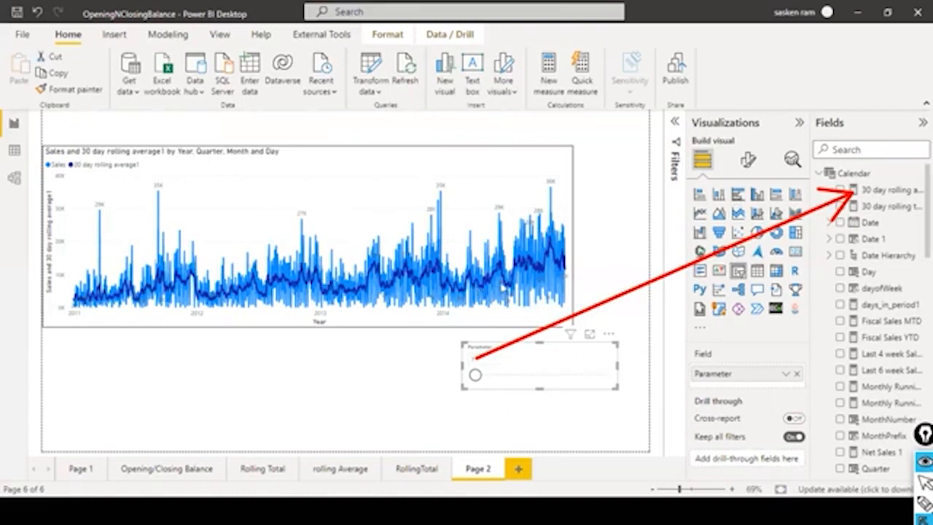
{"action": "key", "text": "ctrl+shift+2"}
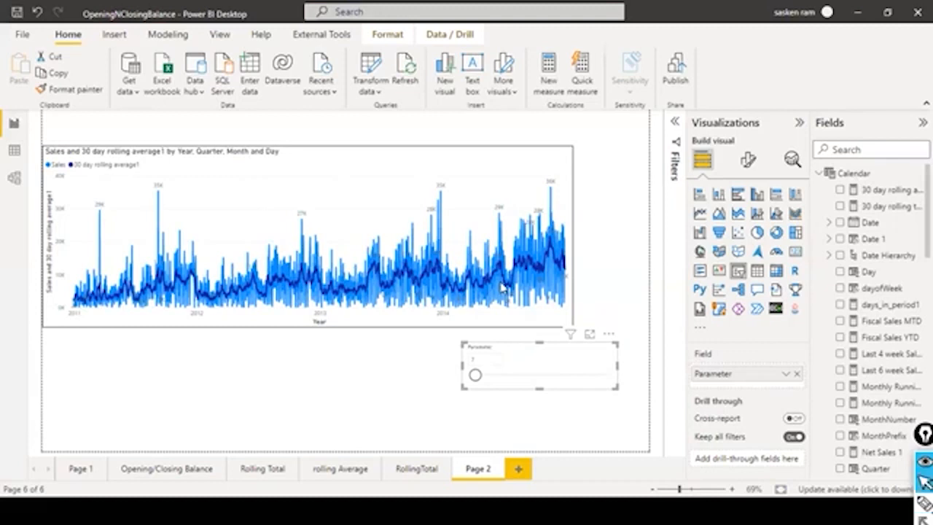
{"action": "left_click", "coordinate": [511, 378]}
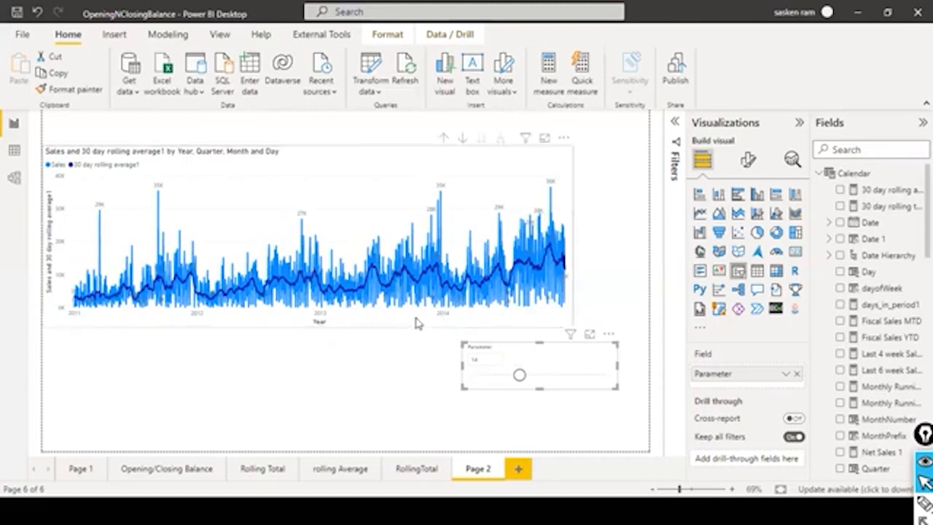
- Move the line chart up to the top edge of the page and duplicate it
{"action": "left_click_drag", "start_coordinate": [417, 323], "coordinate": [429, 308]}
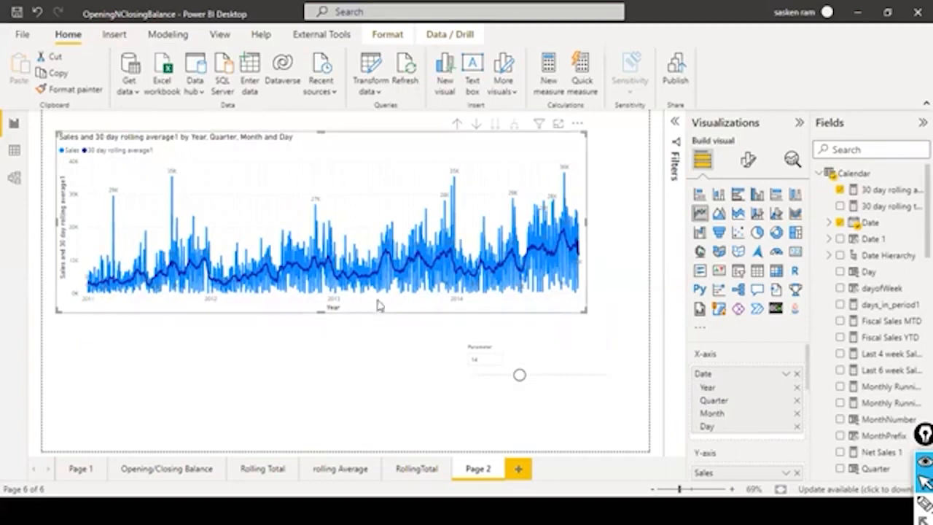
{"action": "left_click_drag", "start_coordinate": [379, 300], "coordinate": [376, 235]}
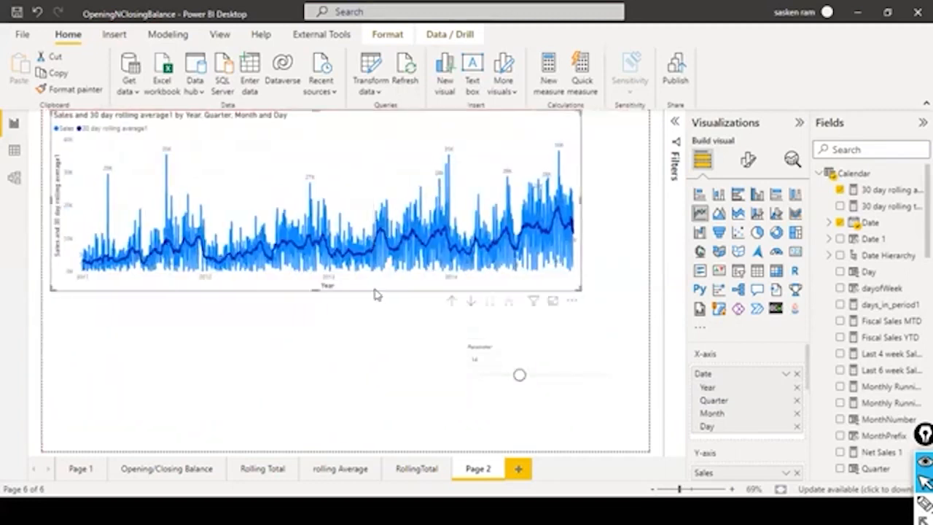
{"action": "key", "text": "ctrl+v"}
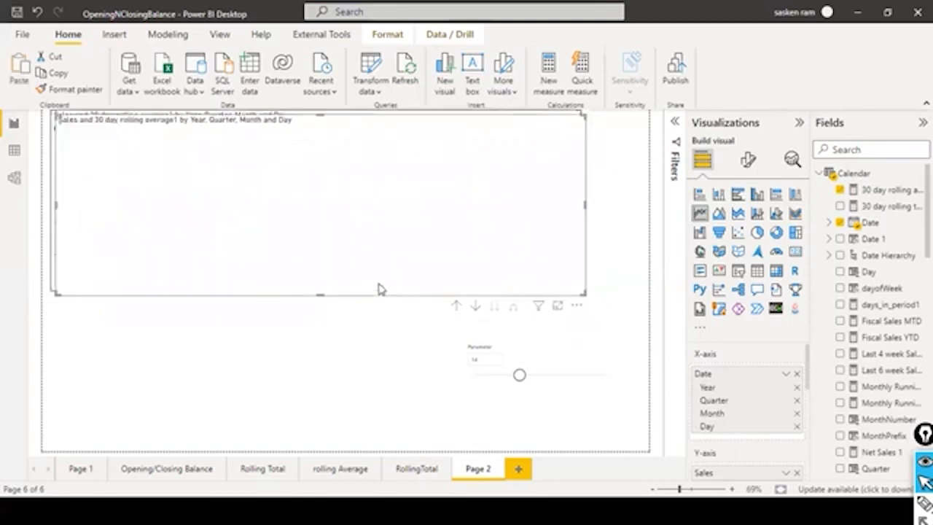
- Place the duplicated chart below the original, shrink it to about half the width, and convert it to a table
{"action": "left_click_drag", "start_coordinate": [338, 283], "coordinate": [327, 423]}
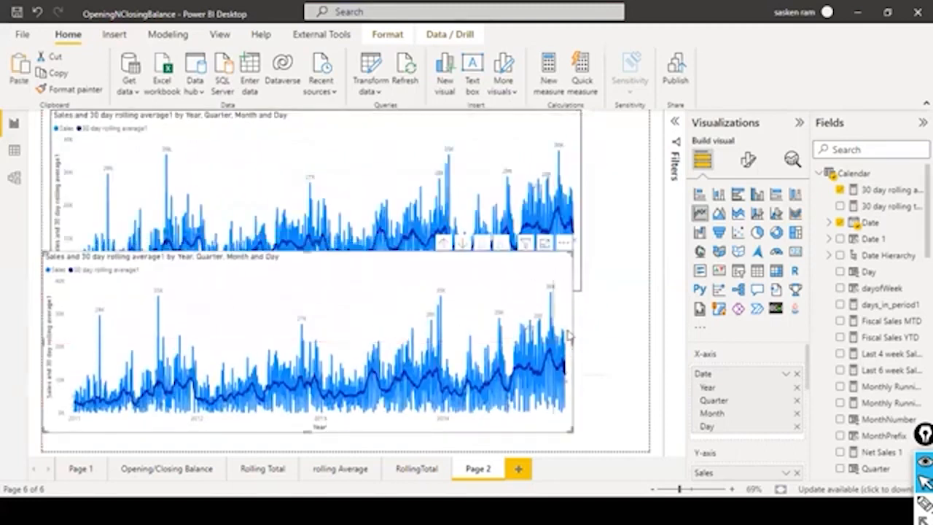
{"action": "left_click_drag", "start_coordinate": [573, 341], "coordinate": [290, 354]}
{"action": "left_click_drag", "start_coordinate": [235, 283], "coordinate": [254, 302]}
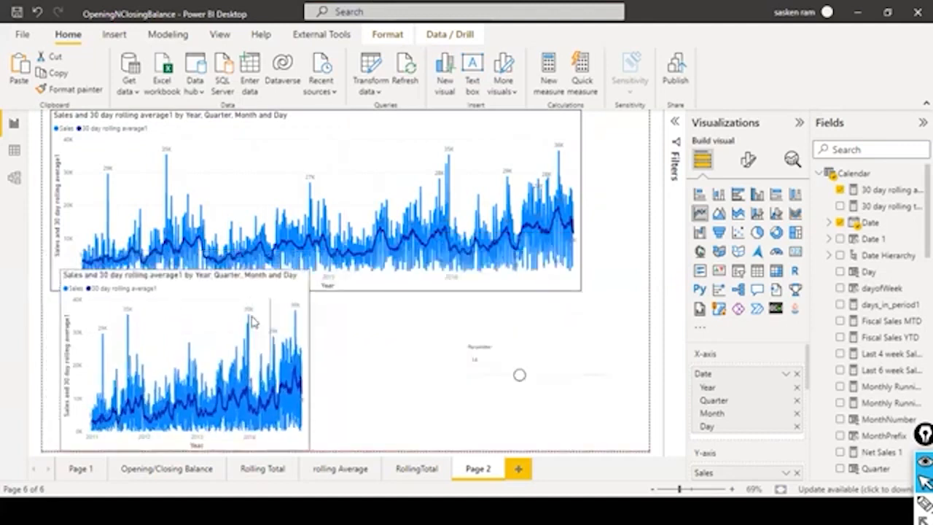
{"action": "mouse_move", "coordinate": [175, 306]}
{"action": "left_mouse_down"}
{"action": "mouse_move", "coordinate": [186, 313]}
{"action": "mouse_move", "coordinate": [166, 298]}
{"action": "mouse_move", "coordinate": [185, 325]}
{"action": "mouse_move", "coordinate": [191, 316]}
{"action": "left_mouse_up"}
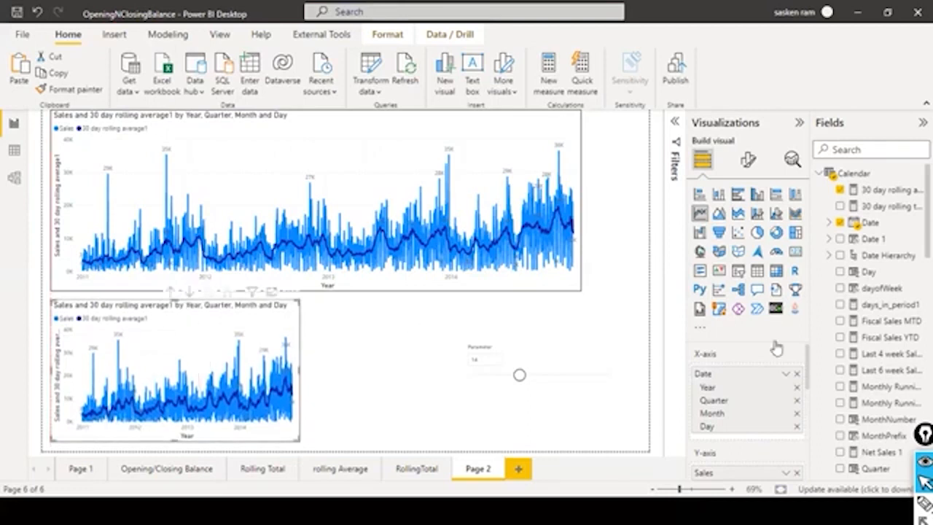
{"action": "left_click", "coordinate": [756, 271]}
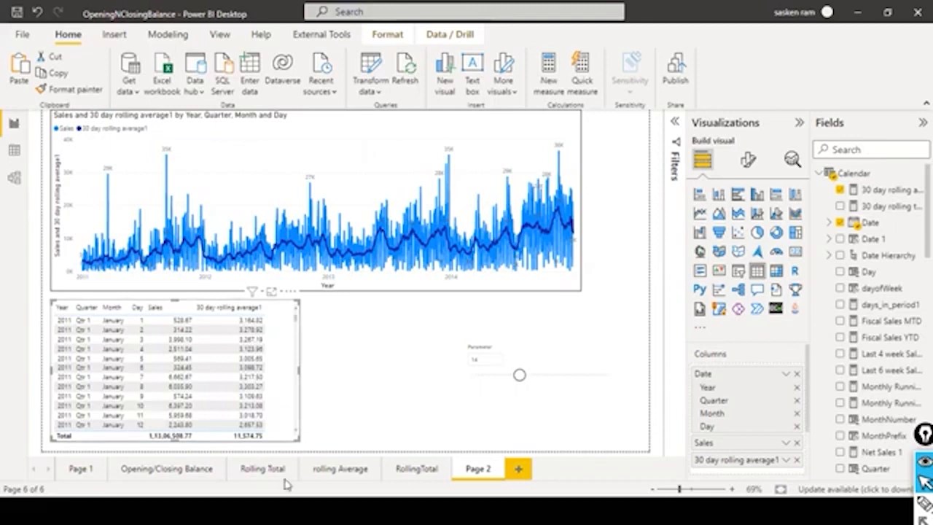
- On the rolling Average page, select the Month and Year slicers together and copy them
{"action": "left_click", "coordinate": [403, 471]}
{"action": "left_click", "coordinate": [328, 470]}
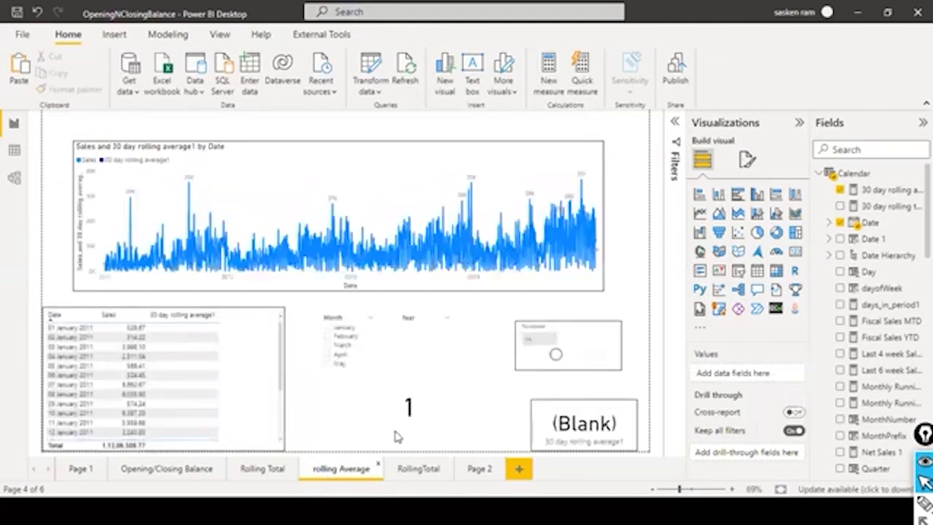
{"action": "left_click", "coordinate": [359, 369]}
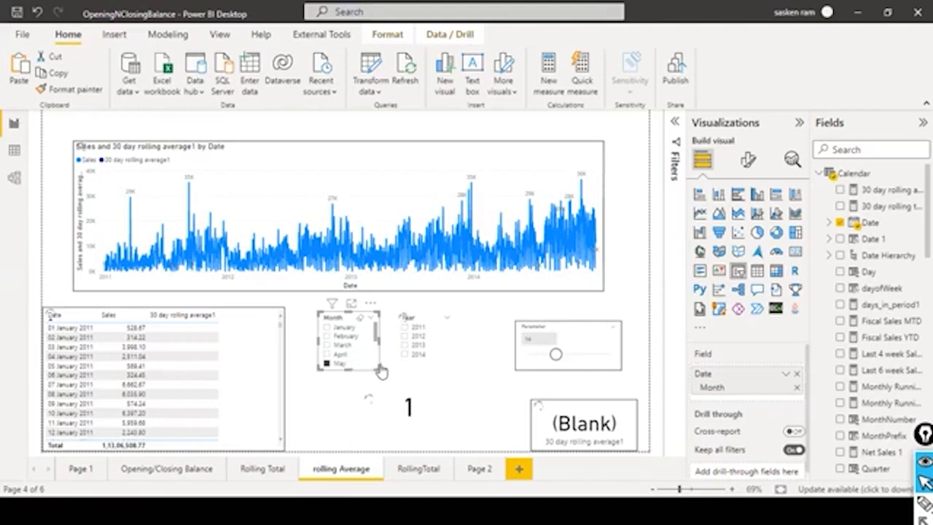
{"action": "left_click", "coordinate": [448, 355]}
{"action": "right_click", "coordinate": [430, 365]}
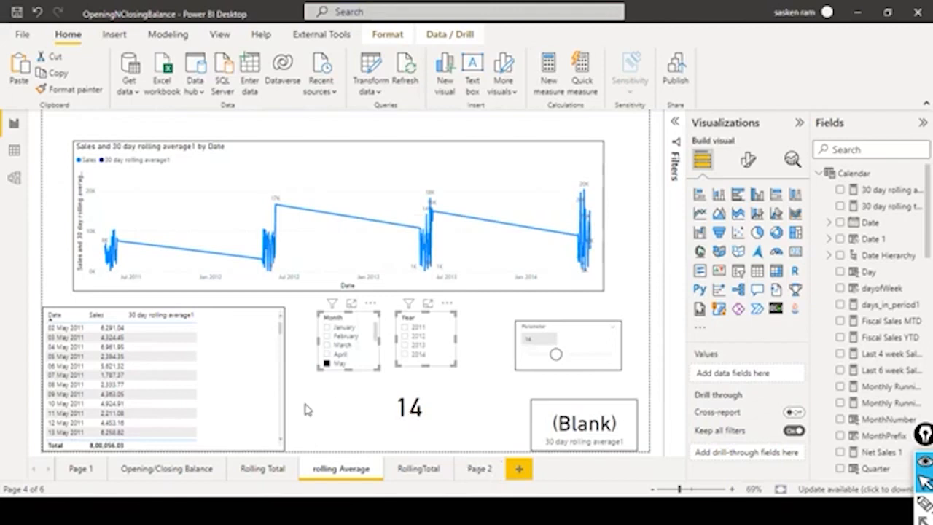
- Paste the Month and Year slicers onto Page 2 without keeping them in sync
{"action": "left_click", "coordinate": [477, 469]}
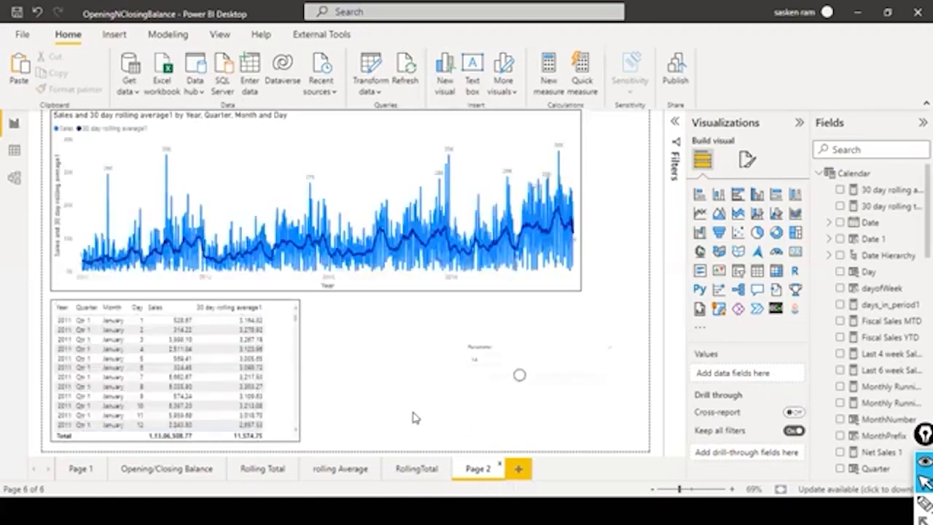
{"action": "left_click", "coordinate": [377, 370]}
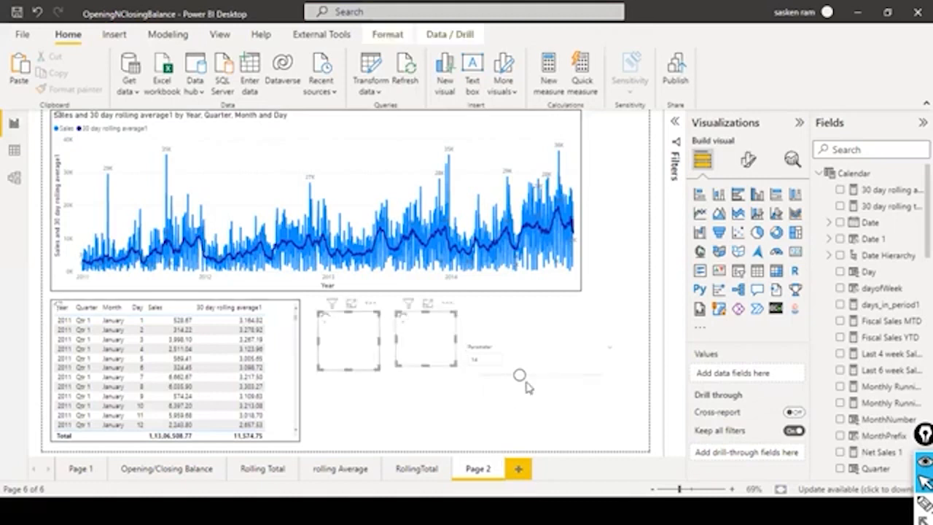
{"action": "key", "text": "ctrl+v"}
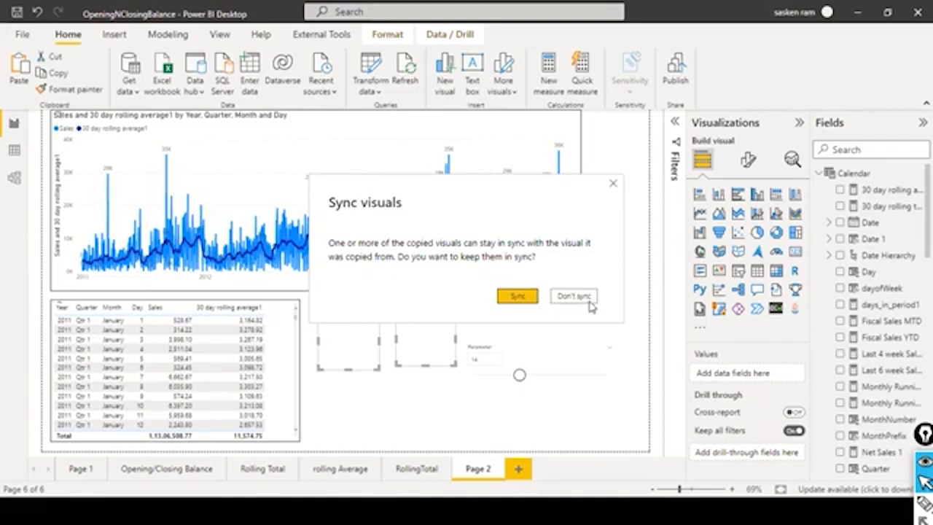
{"action": "left_click", "coordinate": [579, 297]}
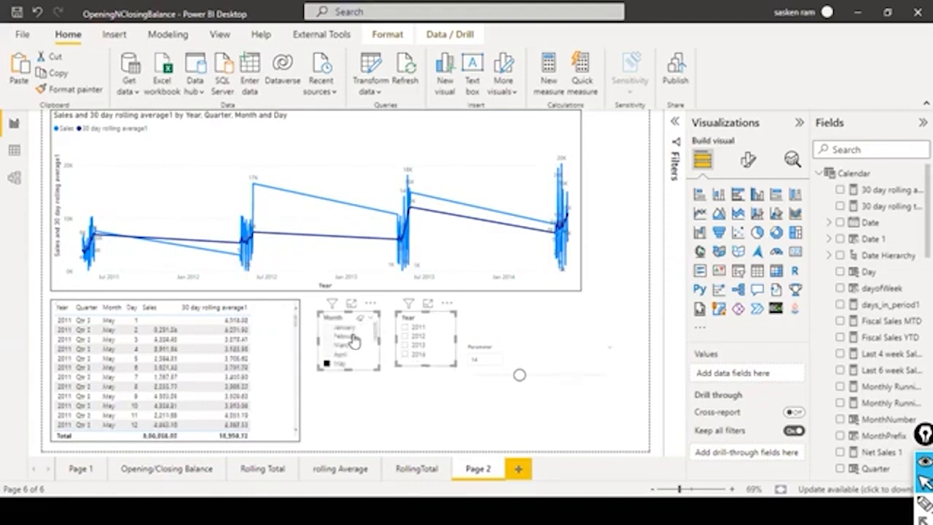
- Clear the May selection in the Month slicer and lengthen the slicer to list more months
{"action": "left_click", "coordinate": [355, 375]}
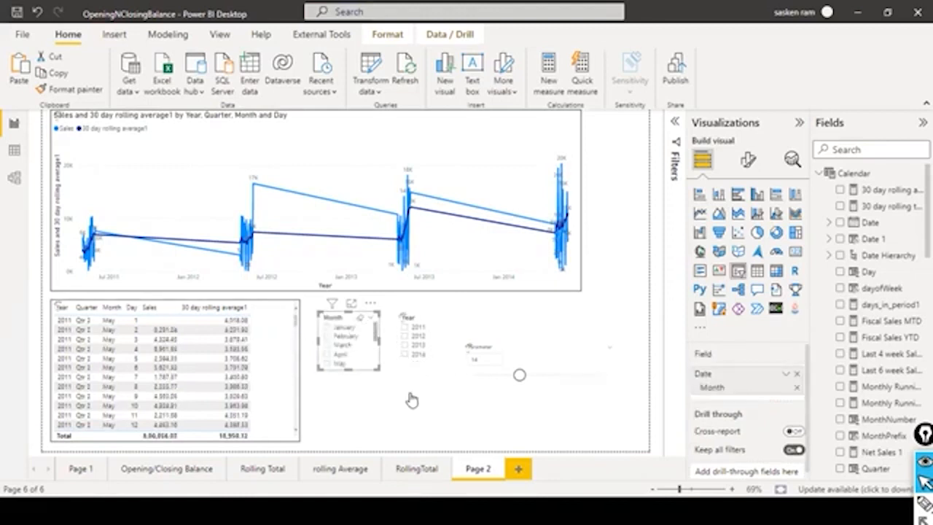
{"action": "left_click", "coordinate": [344, 364]}
{"action": "left_click_drag", "start_coordinate": [355, 404], "coordinate": [355, 401]}
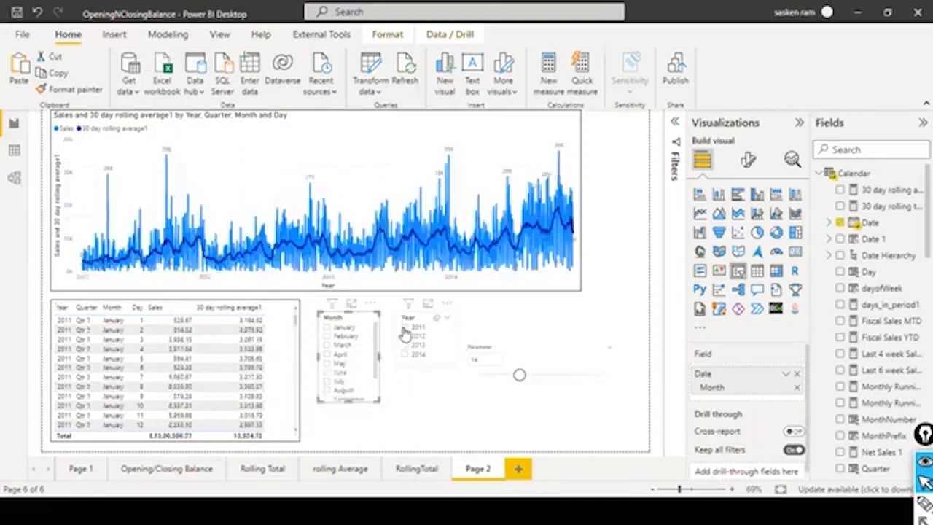
- Filter Page 2 to the year 2011 and set the Parameter slicer to 7
{"action": "left_click", "coordinate": [406, 332]}
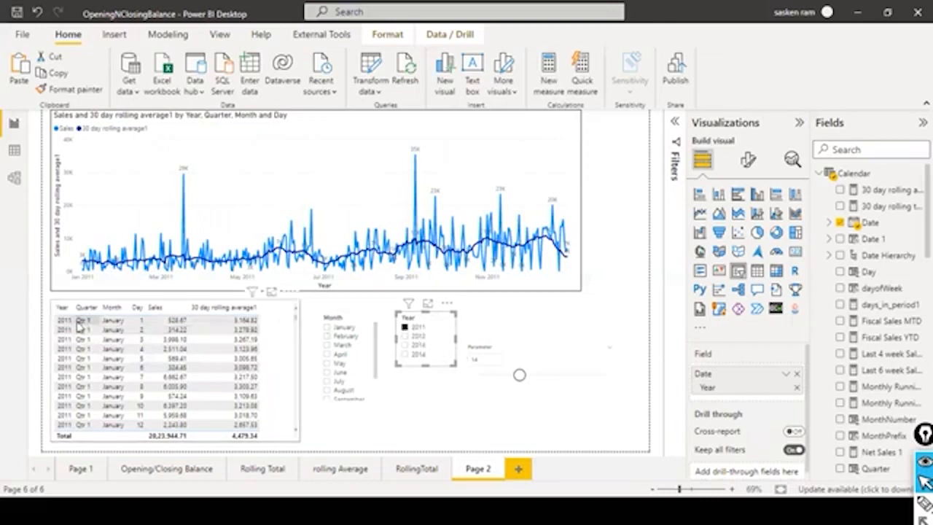
{"action": "left_click_drag", "start_coordinate": [519, 375], "coordinate": [477, 376]}
{"action": "left_click", "coordinate": [477, 377]}
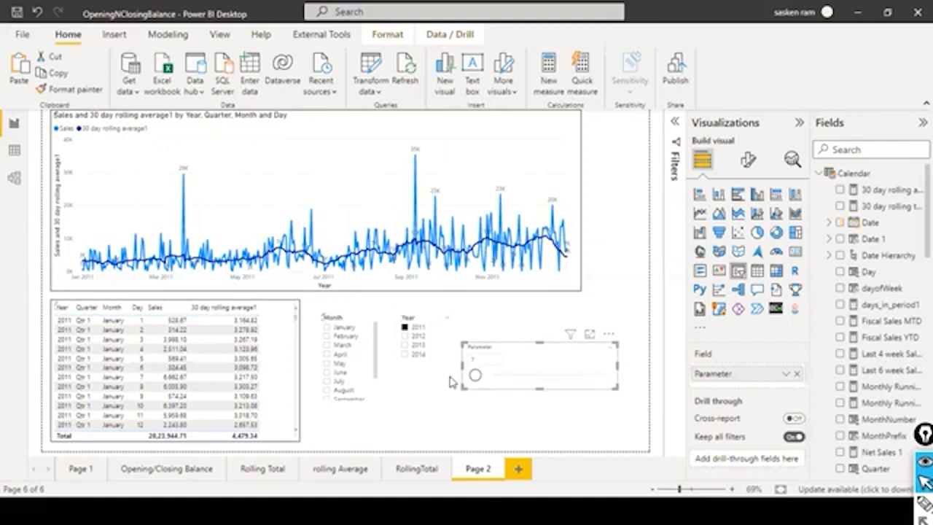
{"action": "left_click", "coordinate": [482, 361]}
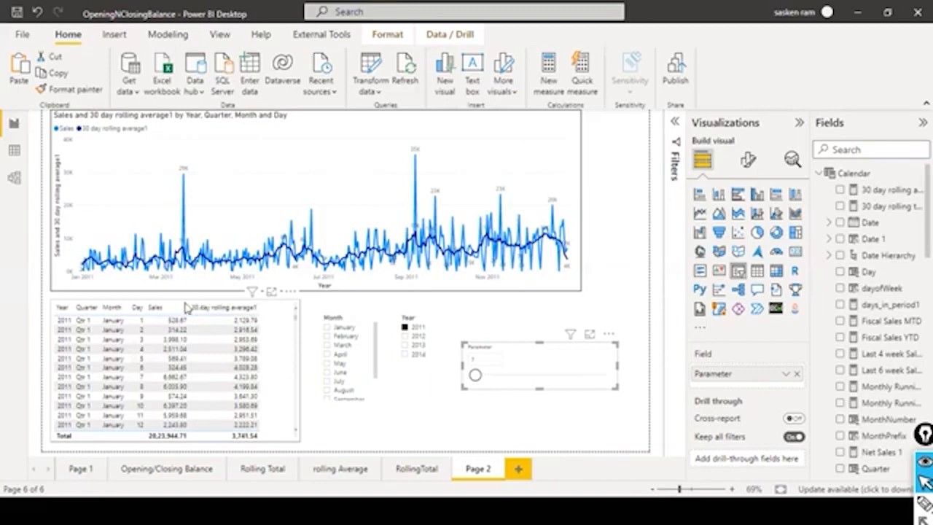
- Shorten the table from its upper edge and export its data as data22222.csv to the dat1 folder on Local Disk (D:)
{"action": "left_click", "coordinate": [186, 307]}
{"action": "left_click_drag", "start_coordinate": [178, 301], "coordinate": [177, 313]}
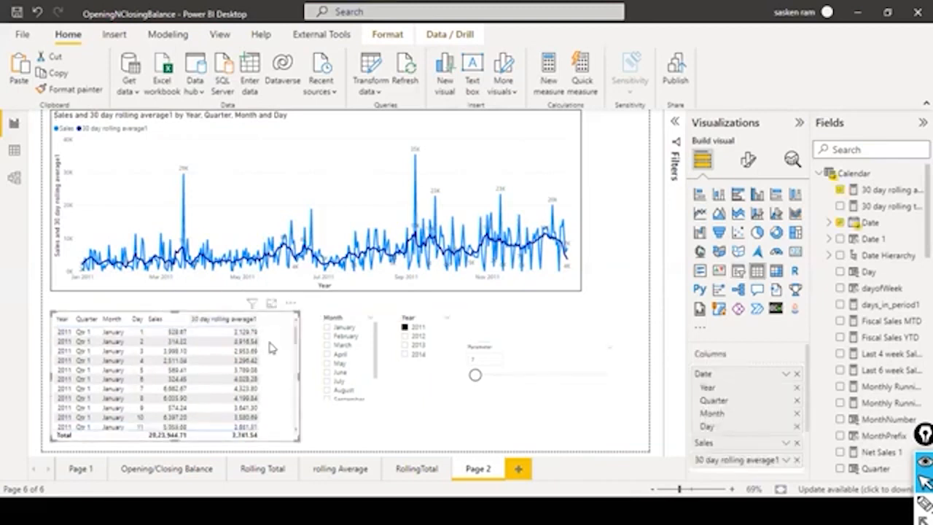
{"action": "left_click", "coordinate": [291, 305]}
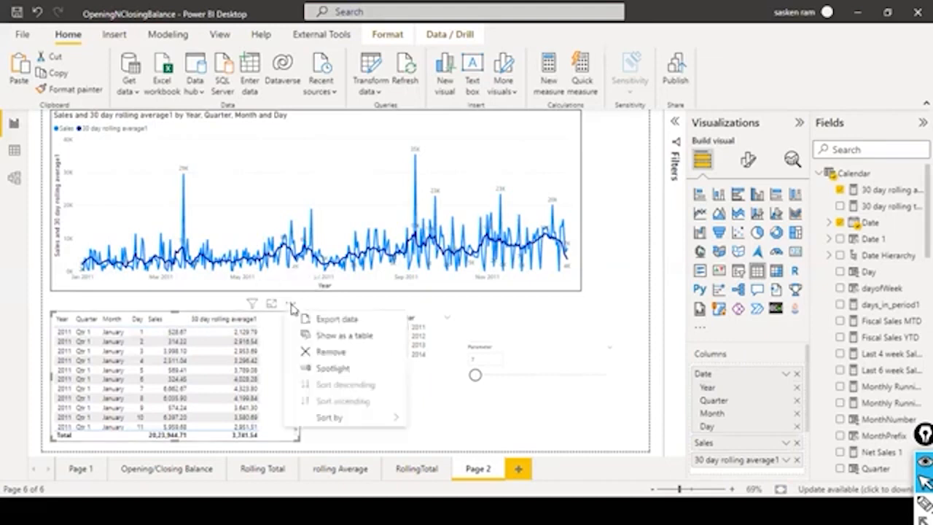
{"action": "left_click", "coordinate": [345, 321]}
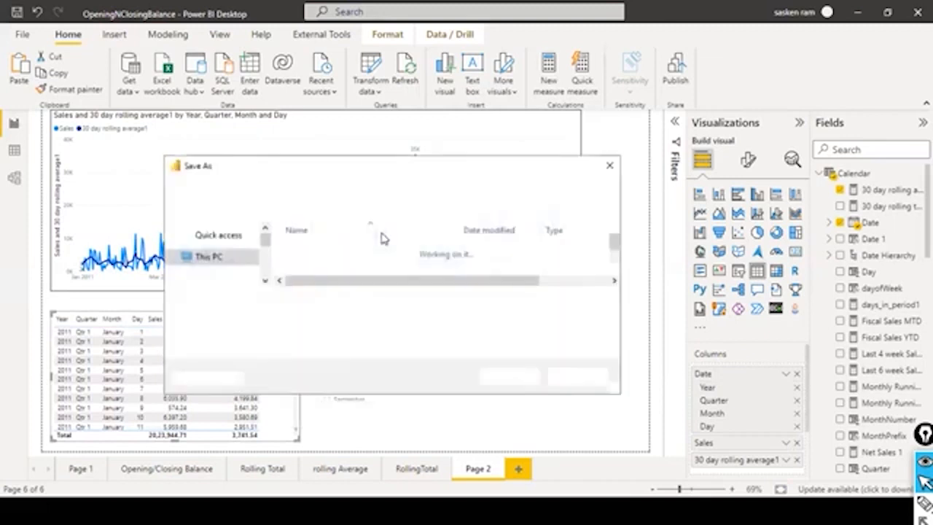
{"action": "left_click", "coordinate": [274, 303]}
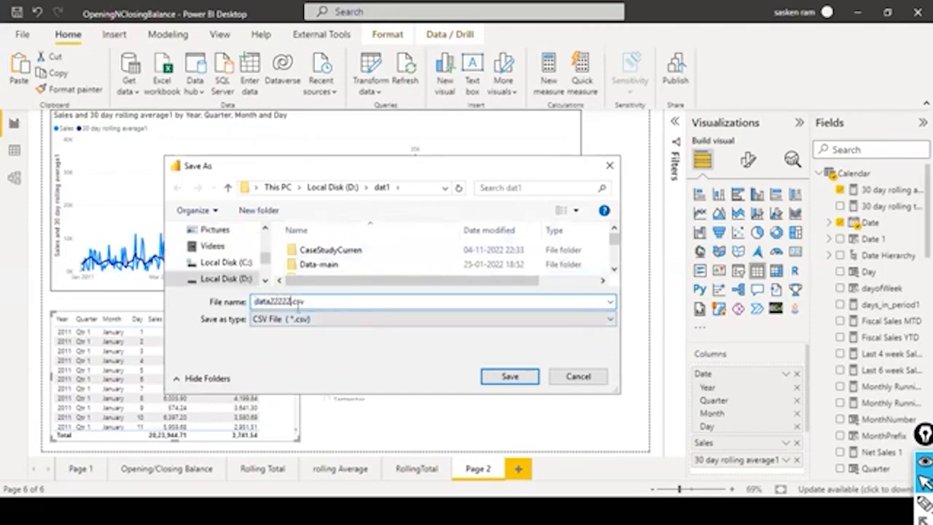
{"action": "left_click", "coordinate": [510, 377]}
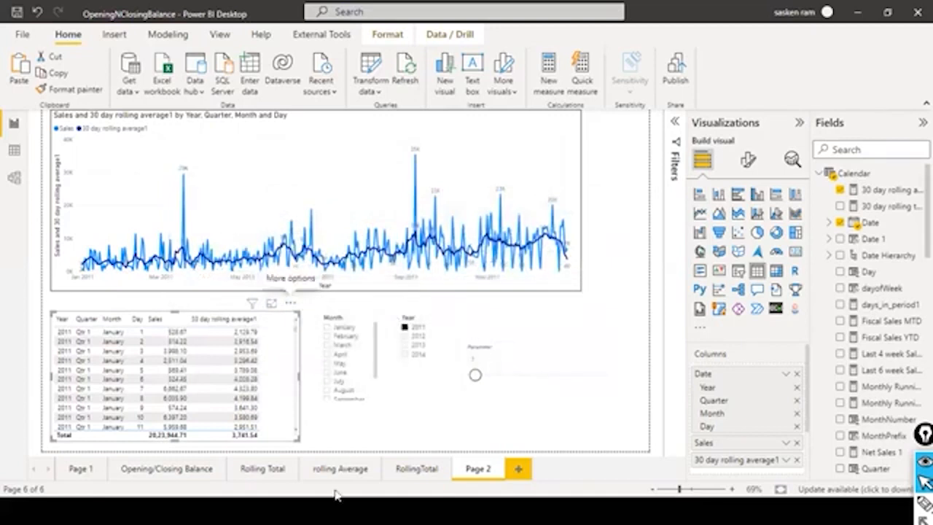
- Switch to File Explorer and open the dat1 folder on Local Disk (D:) that holds the exported CSV
{"action": "key", "text": "super"}
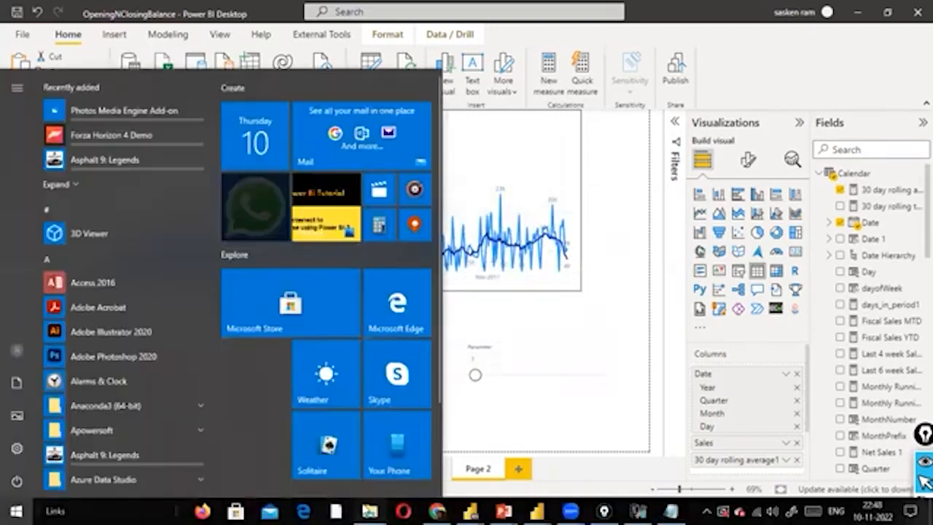
{"action": "mouse_move", "coordinate": [370, 510]}
{"action": "left_click", "coordinate": [295, 452]}
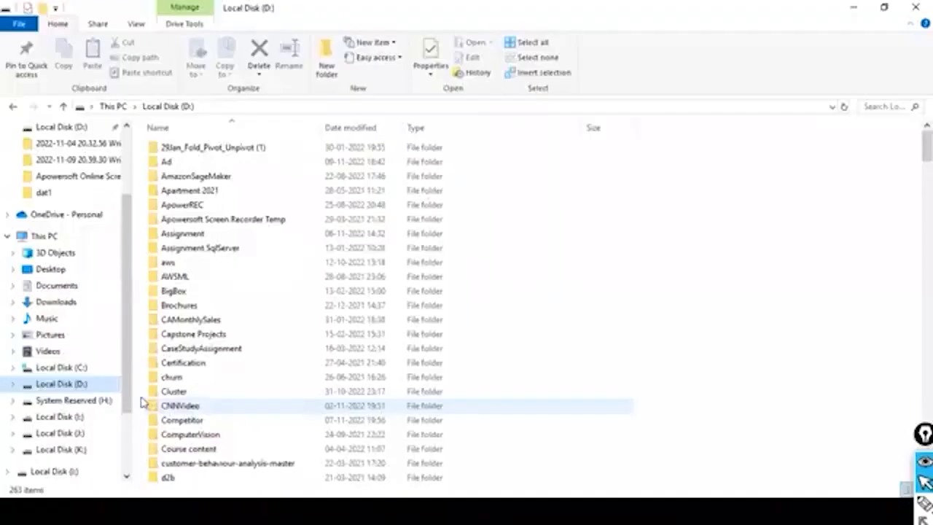
{"action": "left_click", "coordinate": [166, 363]}
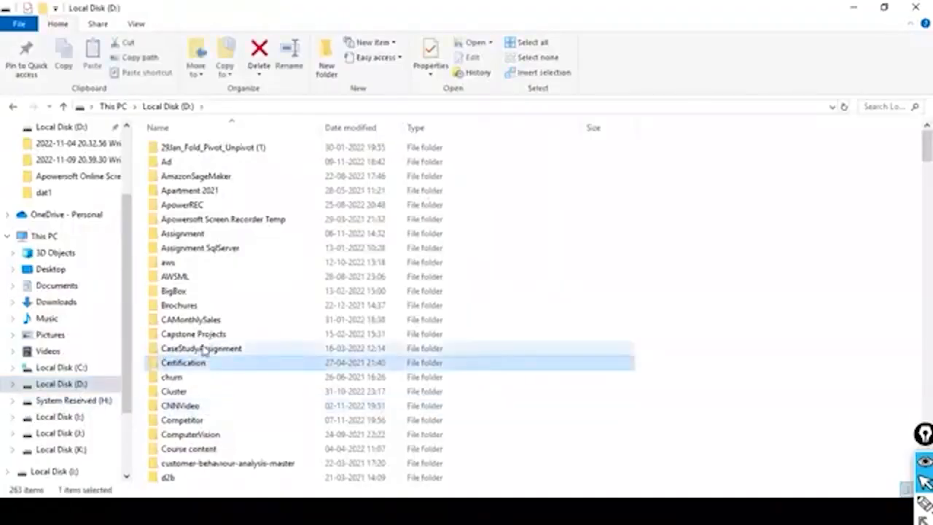
{"action": "type", "text": "dat1"}
{"action": "double_click", "coordinate": [162, 176]}
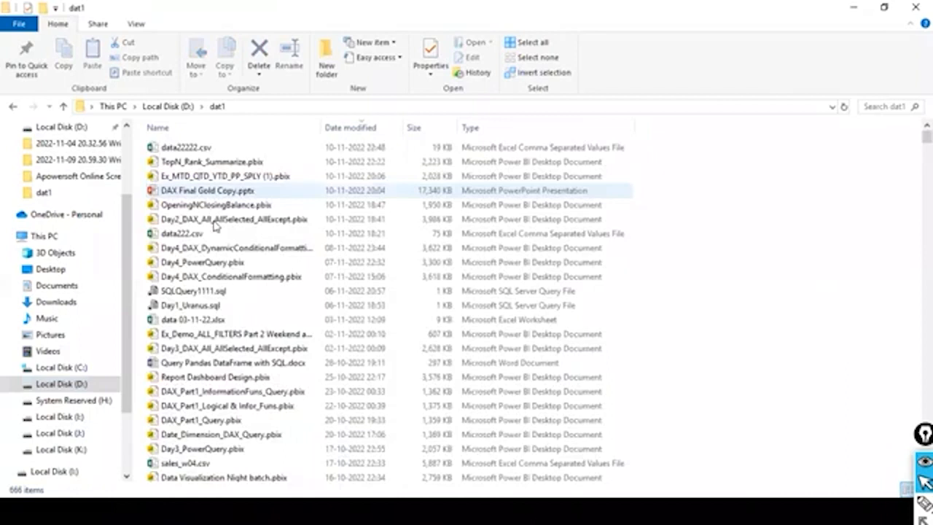
- Open the exported data22222.csv in Excel and compare its rows with the table on Page 2 of the Power BI report
{"action": "type", "text": "dat"}
{"action": "left_click", "coordinate": [188, 149]}
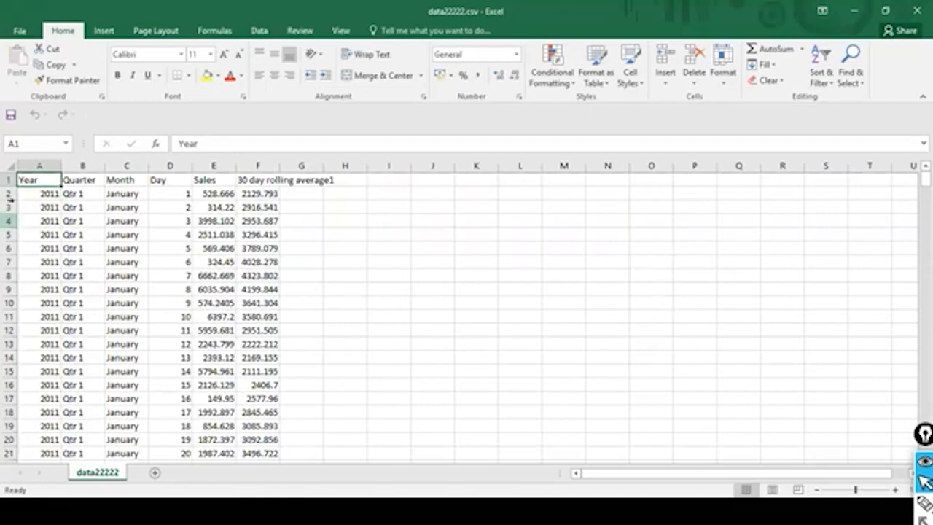
{"action": "key", "text": "alt+Tab"}
{"action": "key", "text": "alt+Tab"}
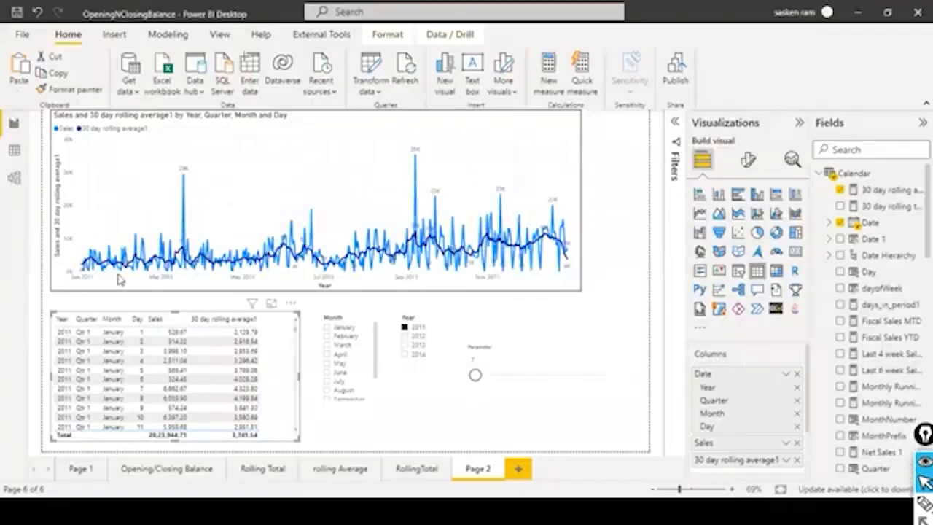
{"action": "key", "text": "alt+Tab"}
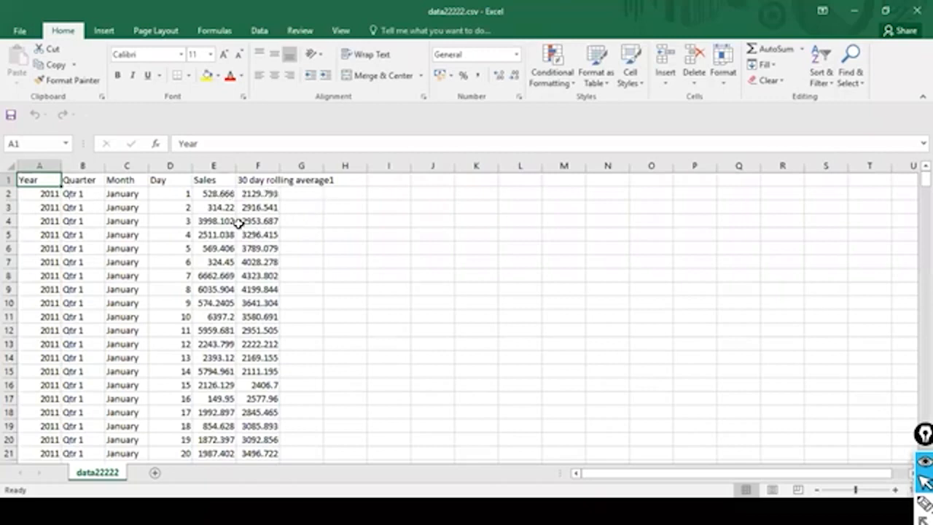
- Check the average of the January 1 to 7 Sales values in E2:E8 against the first rolling average in the Power BI table
{"action": "left_click", "coordinate": [218, 194]}
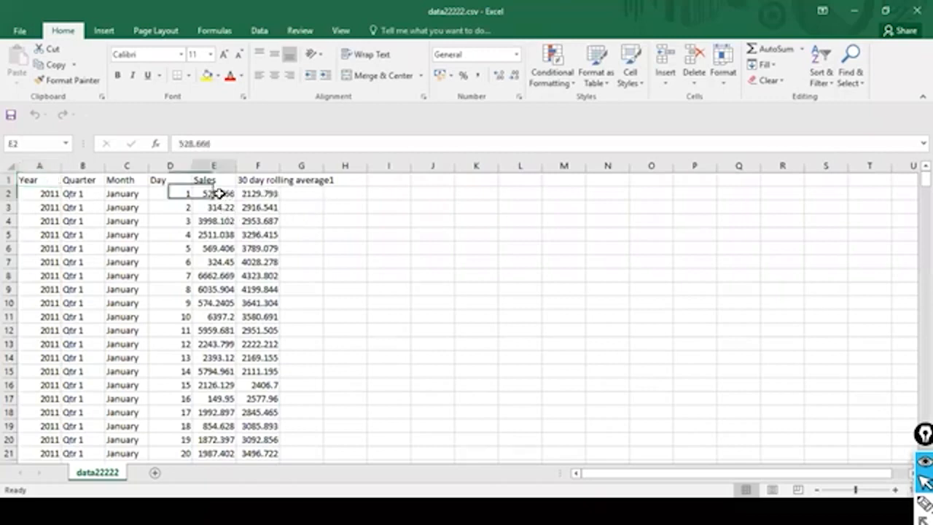
{"action": "left_click", "coordinate": [216, 275], "text": "shift"}
{"action": "left_click", "coordinate": [542, 323]}
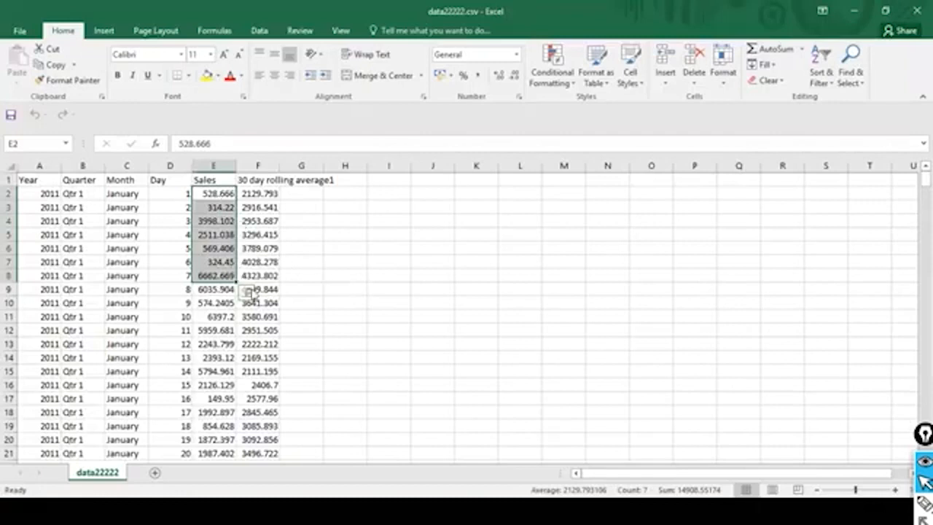
{"action": "left_click_drag", "start_coordinate": [556, 362], "coordinate": [556, 474]}
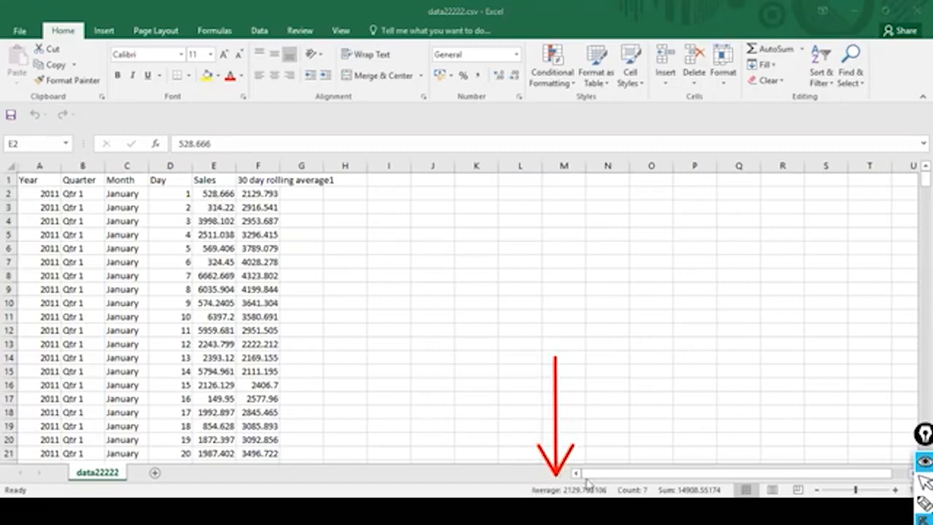
{"action": "key", "text": "alt+Tab"}
{"action": "key", "text": "alt+Tab"}
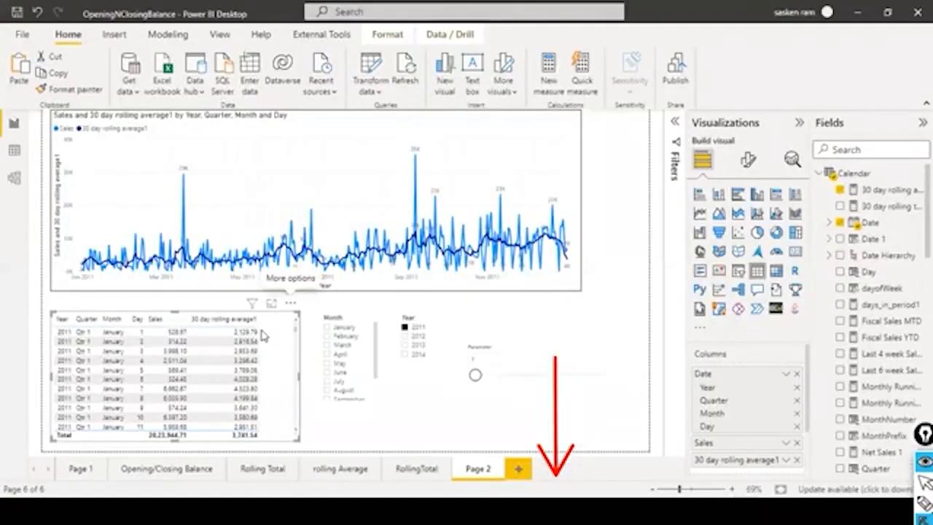
{"action": "key", "text": "alt+Tab"}
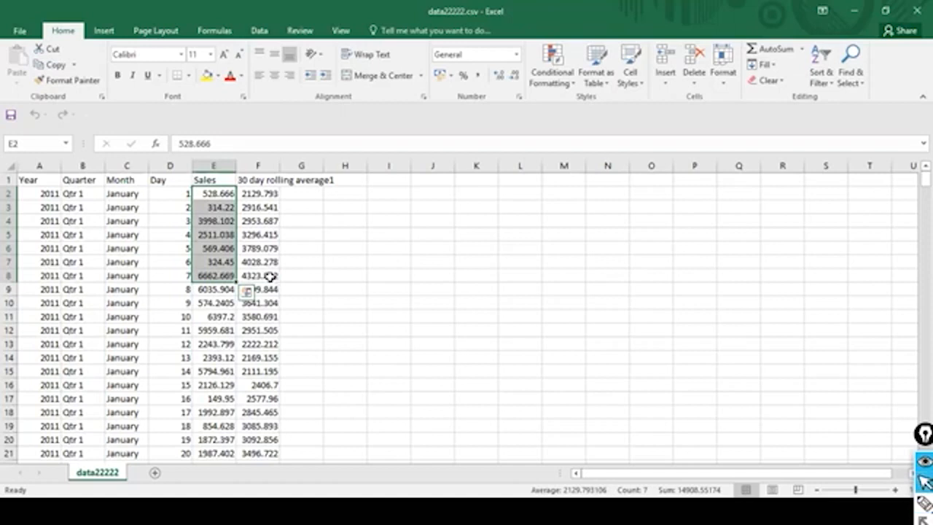
- Select the Sales values for January 2 to 8 in E3:E9 to check their average against the January 2 rolling average
{"action": "left_click", "coordinate": [187, 207]}
{"action": "left_click", "coordinate": [207, 212]}
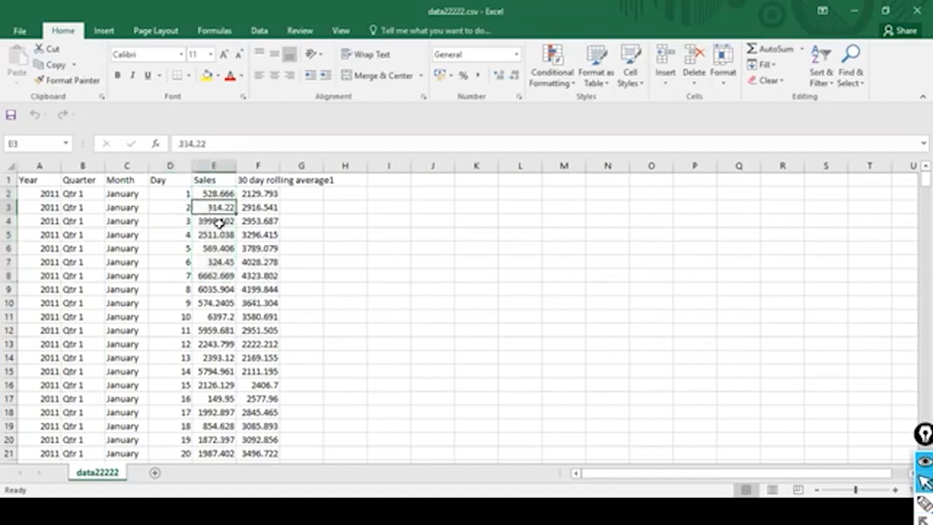
{"action": "left_click", "coordinate": [213, 289], "text": "shift"}
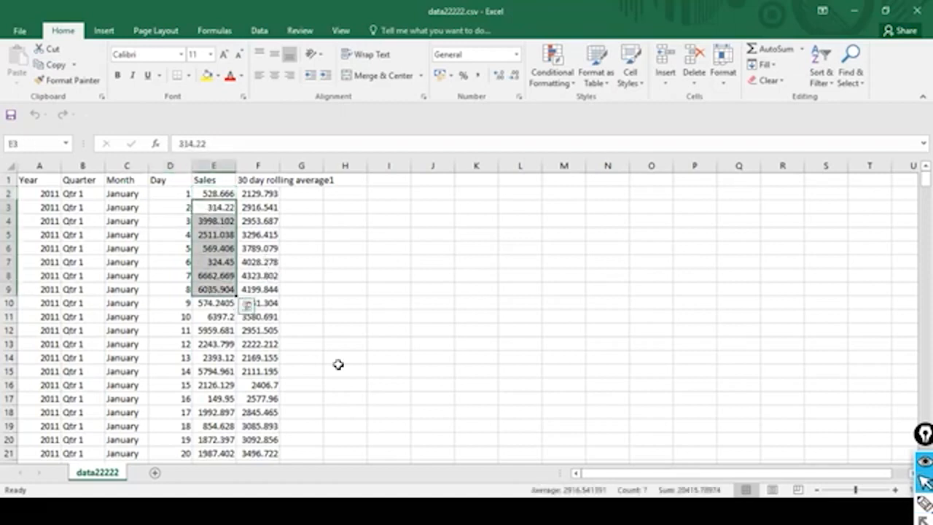
- Switch to Power BI, review the DAX formula of the 30 day rolling average1 measure, and close the formula without changes
{"action": "key", "text": "alt+Tab"}
{"action": "key", "text": "alt+Tab"}
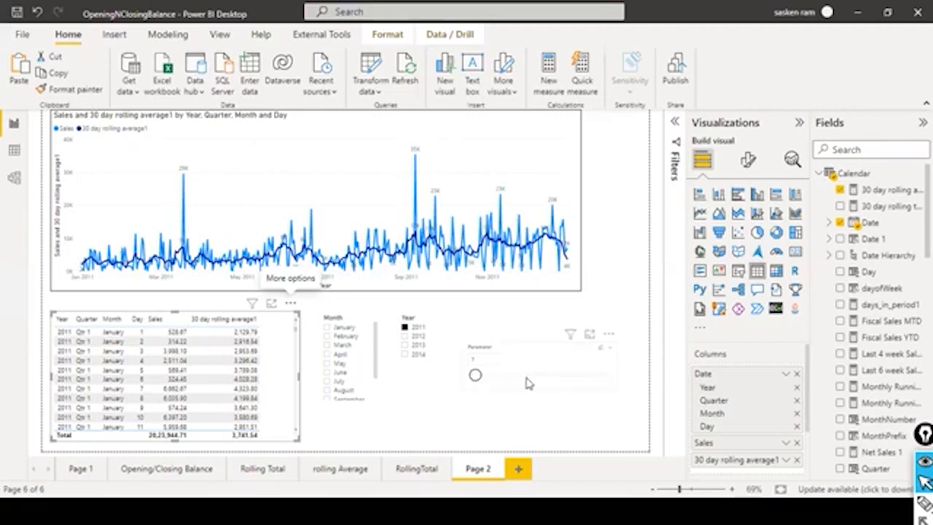
{"action": "left_click", "coordinate": [883, 190]}
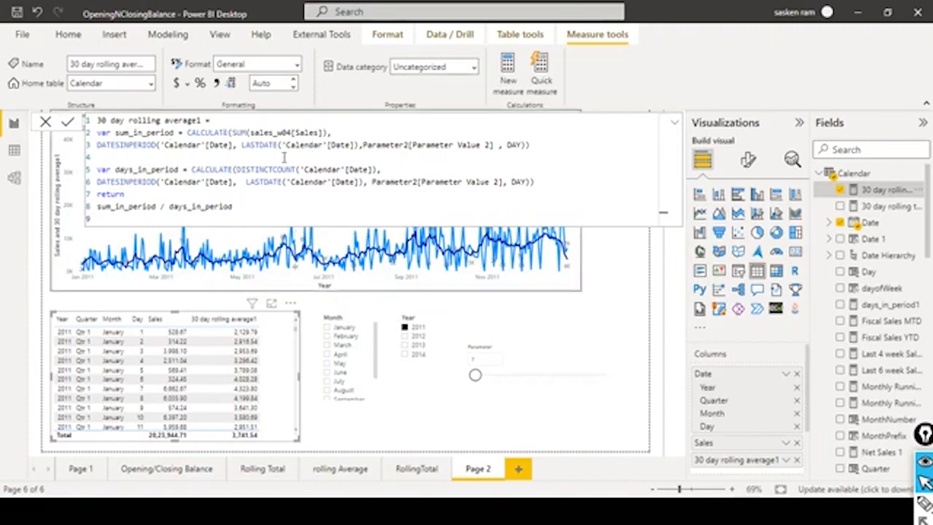
{"action": "left_click", "coordinate": [46, 121]}
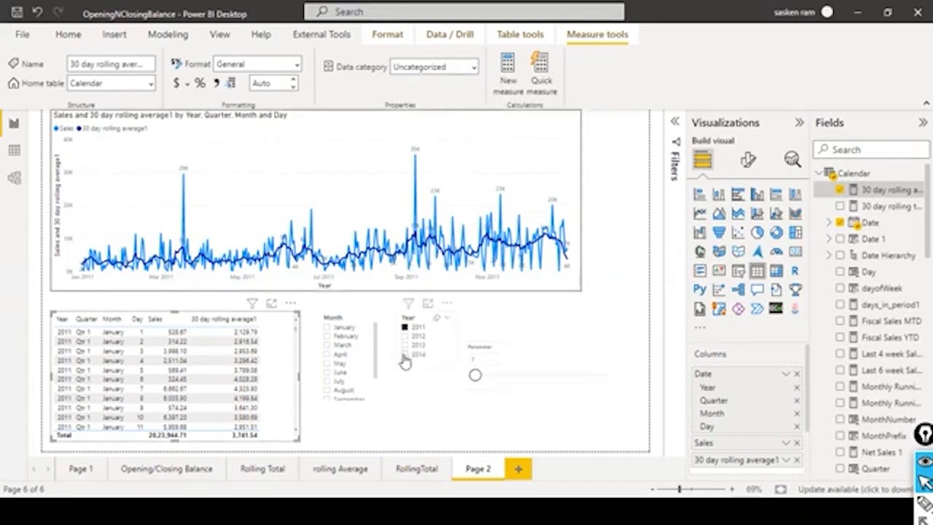
- Set the Parameter slicer on Page 2 to 14 and deselect the slicer
{"action": "left_click", "coordinate": [519, 375]}
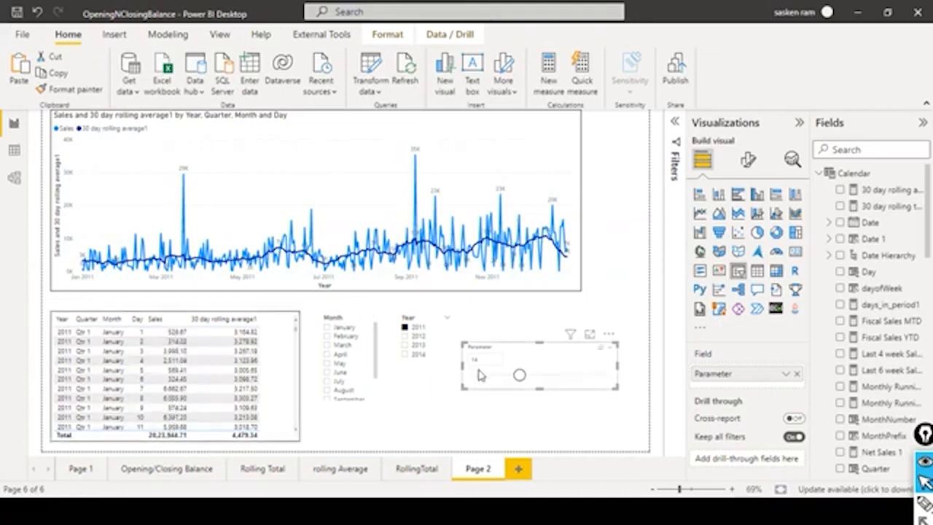
{"action": "left_click", "coordinate": [436, 426]}
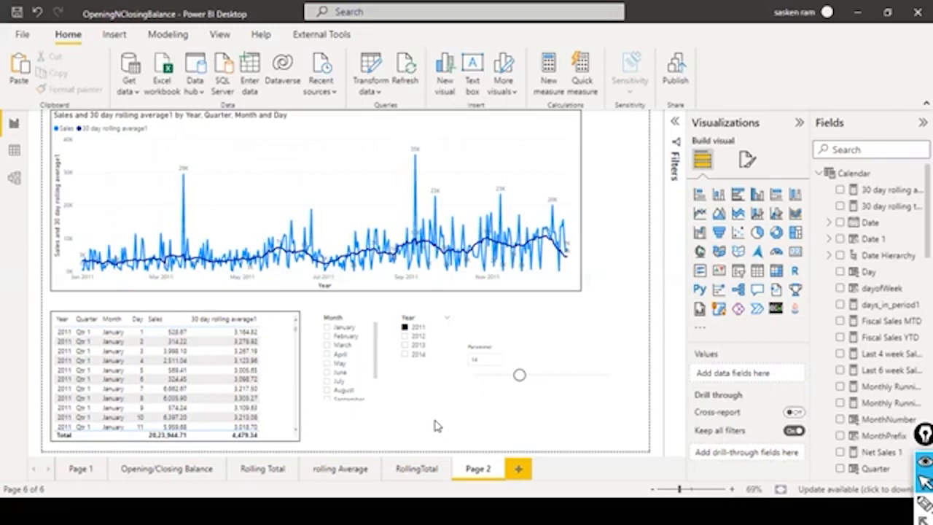
- Switch to the PowerPoint slide show to view the rolling/moving average definition slide, and return to the Power BI report
{"action": "key", "text": "alt+Tab"}
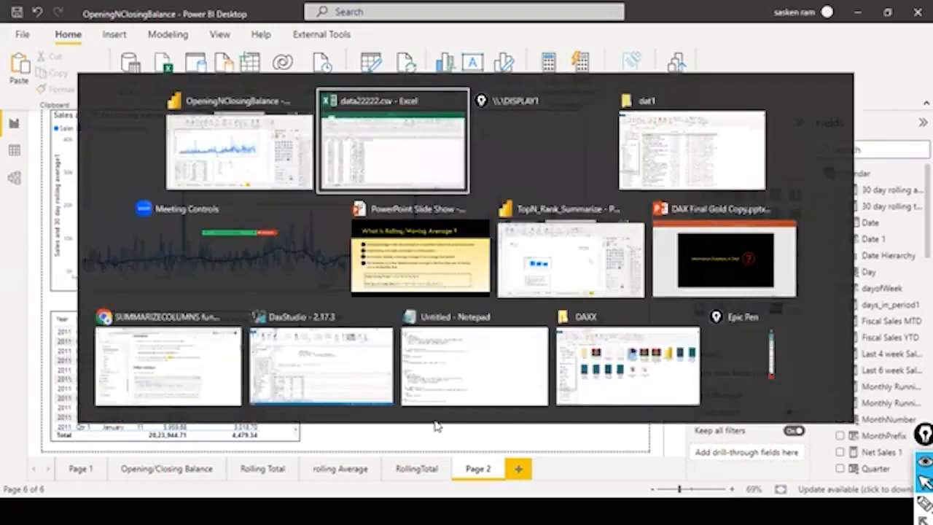
{"action": "key", "text": "alt+Tab"}
{"action": "key", "text": "alt+Tab"}
{"action": "key", "text": "alt+Tab"}
{"action": "key", "text": "alt+Tab"}
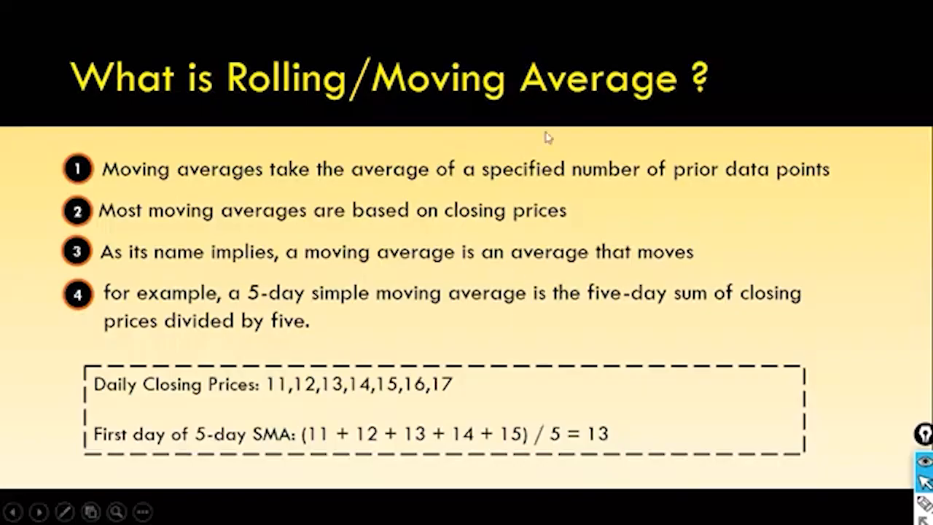
{"action": "key", "text": "alt+Tab"}
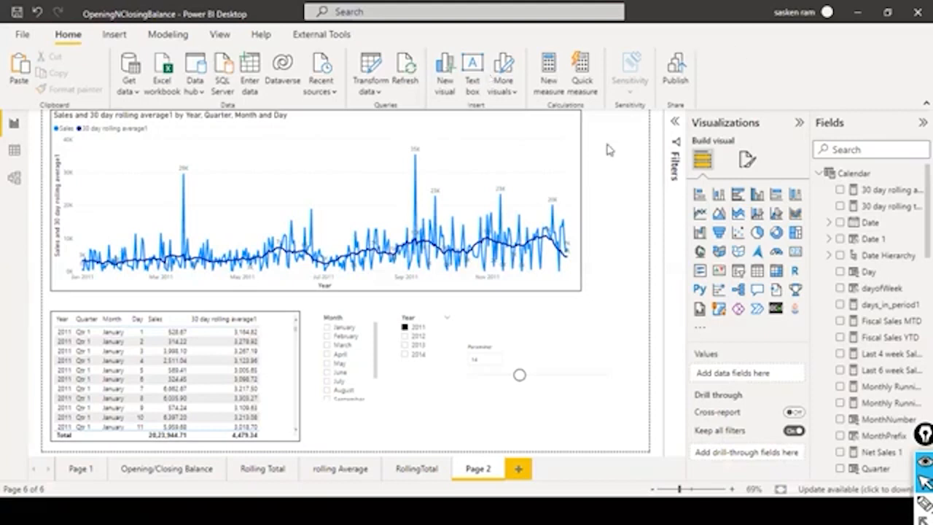
- Switch to the PowerPoint slide show and go back through the slides to "How to use Opening/Closing Balance in DAX"
{"action": "key", "text": "alt+Tab"}
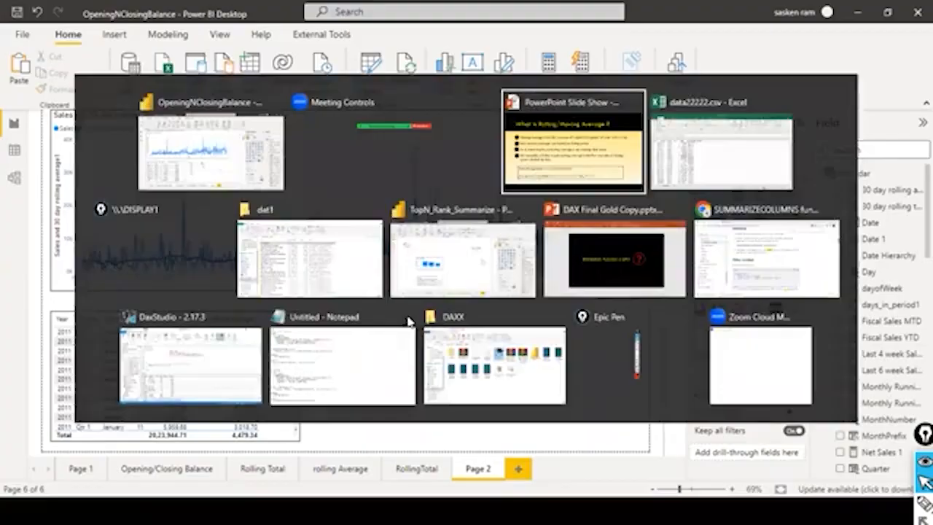
{"action": "key", "text": "Left"}
{"action": "key", "text": "Left"}
{"action": "key", "text": "Left"}
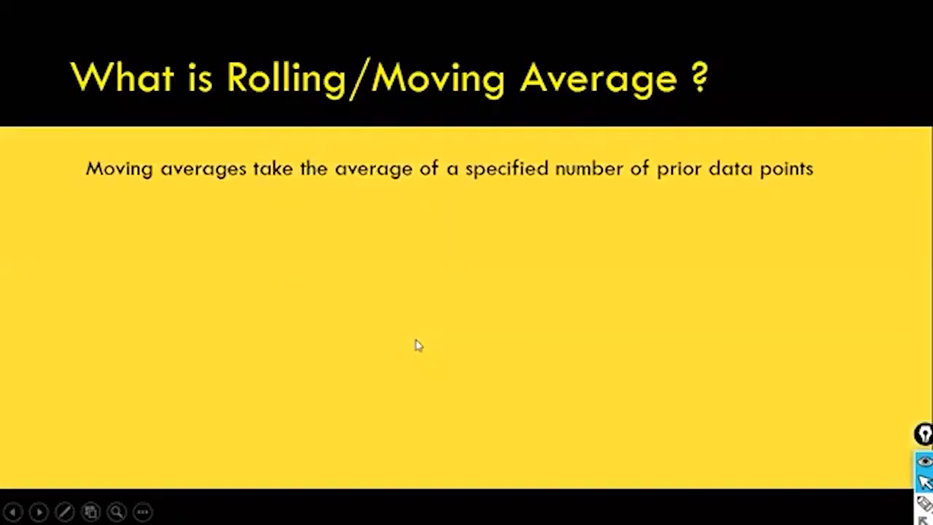
{"action": "key", "text": "Left"}
{"action": "key", "text": "Left"}
{"action": "key", "text": "Left"}
{"action": "key", "text": "Left"}
{"action": "key", "text": "Left"}
{"action": "key", "text": "Left"}
{"action": "key", "text": "Left"}
{"action": "key", "text": "Left"}
{"action": "key", "text": "Left"}
{"action": "key", "text": "Left"}
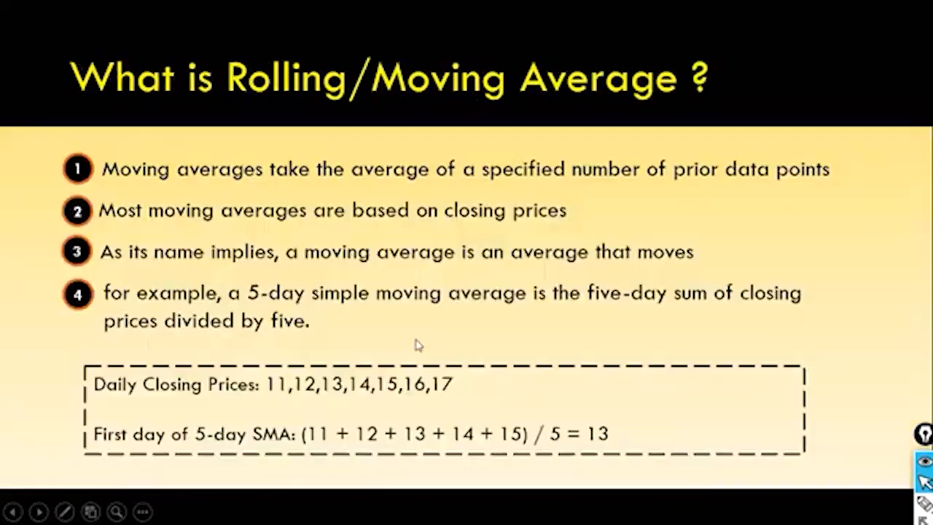
{"action": "key", "text": "Right"}
{"action": "key", "text": "Right"}
{"action": "key", "text": "Left"}
{"action": "key", "text": "Left"}
{"action": "key", "text": "Left"}
{"action": "key", "text": "Left"}
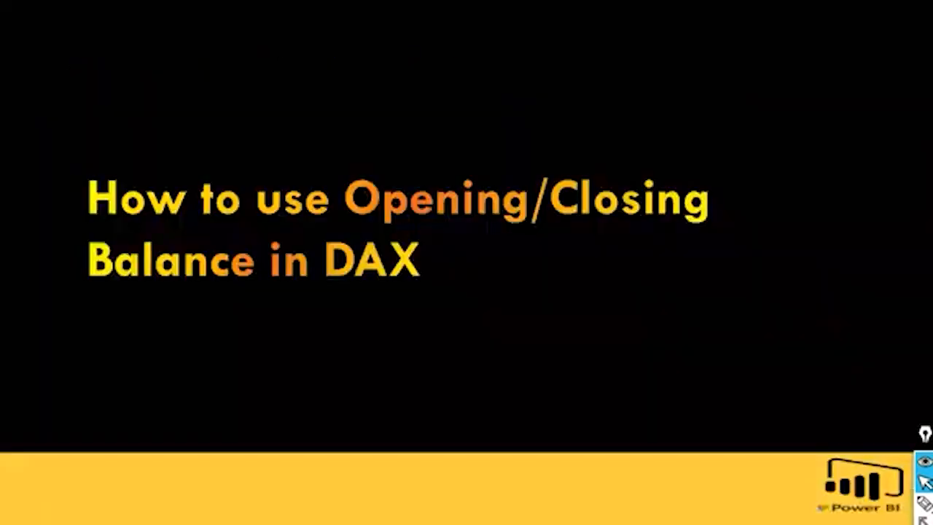